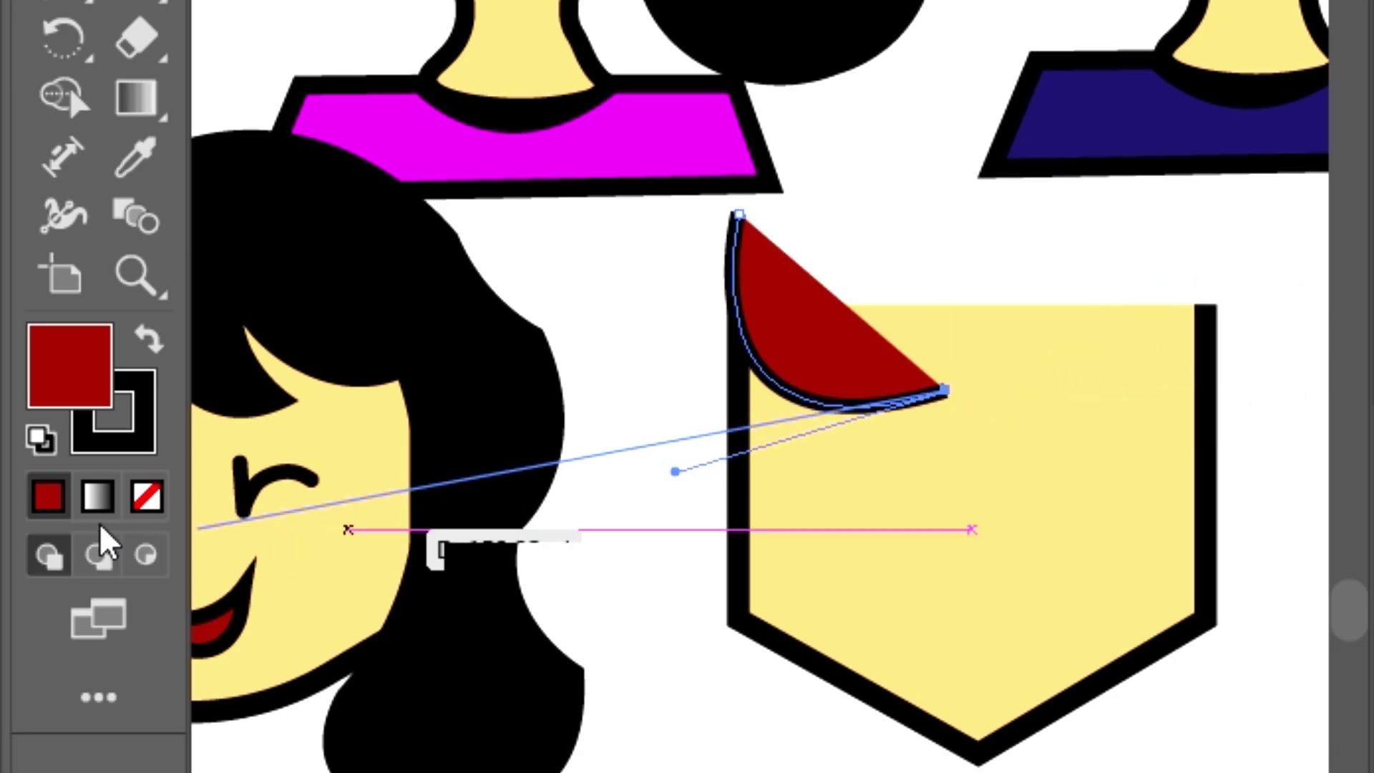
With fill set to None, pen a wavy hair line across the face, down its right edge and past the bottom.
click(146, 498)
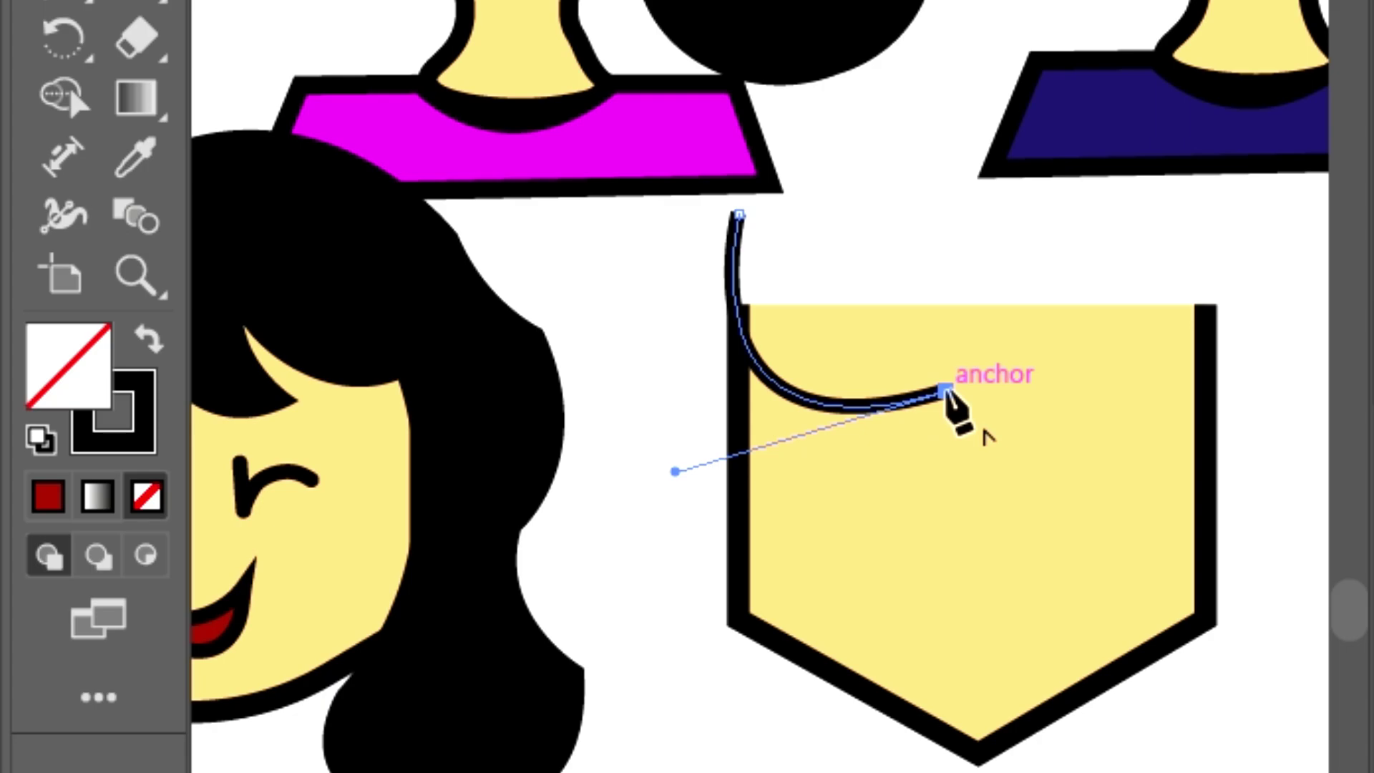
mouse_move(944, 390)
mouse_down()
mouse_move(1095, 452)
mouse_move(1136, 513)
mouse_move(1119, 546)
mouse_up()
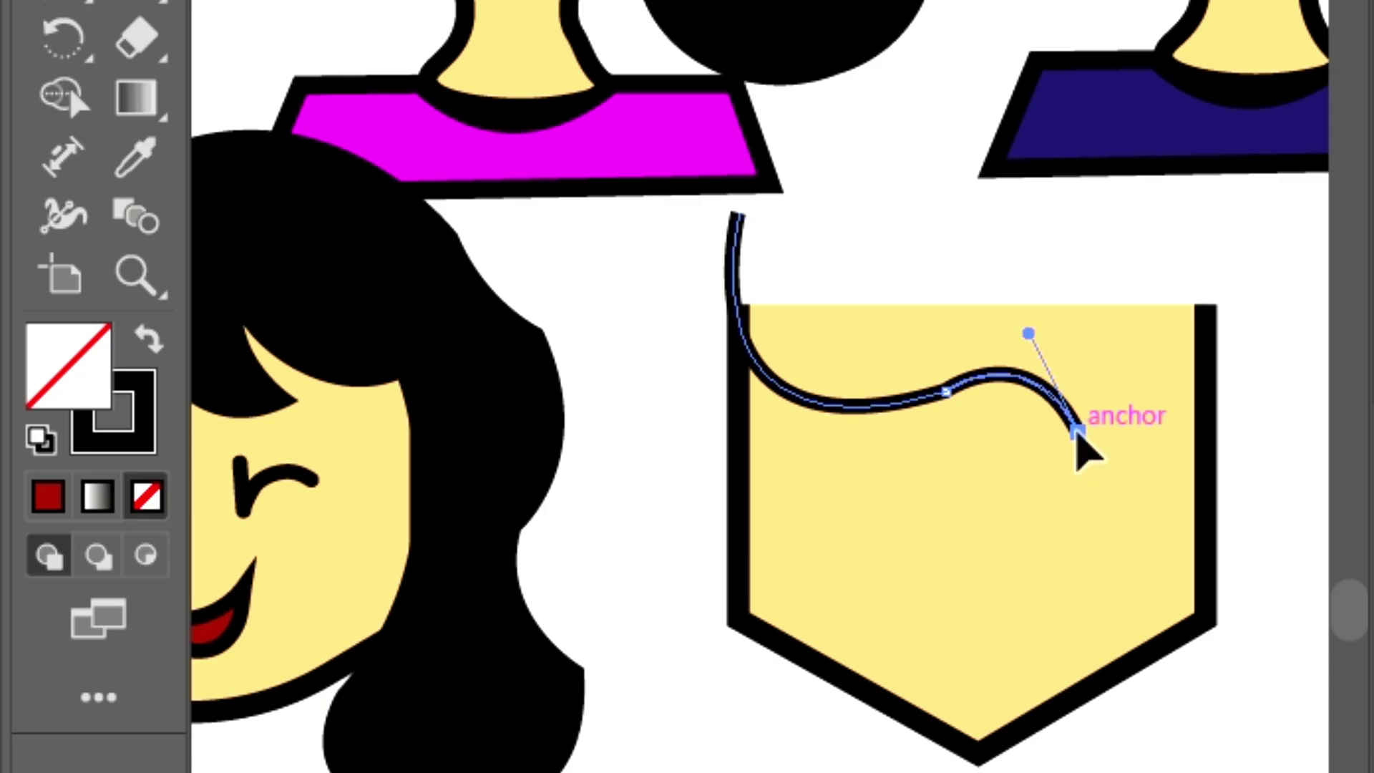
mouse_move(1078, 431)
mouse_down()
mouse_move(1234, 555)
mouse_move(1208, 487)
mouse_move(1292, 434)
mouse_up()
click(1207, 472)
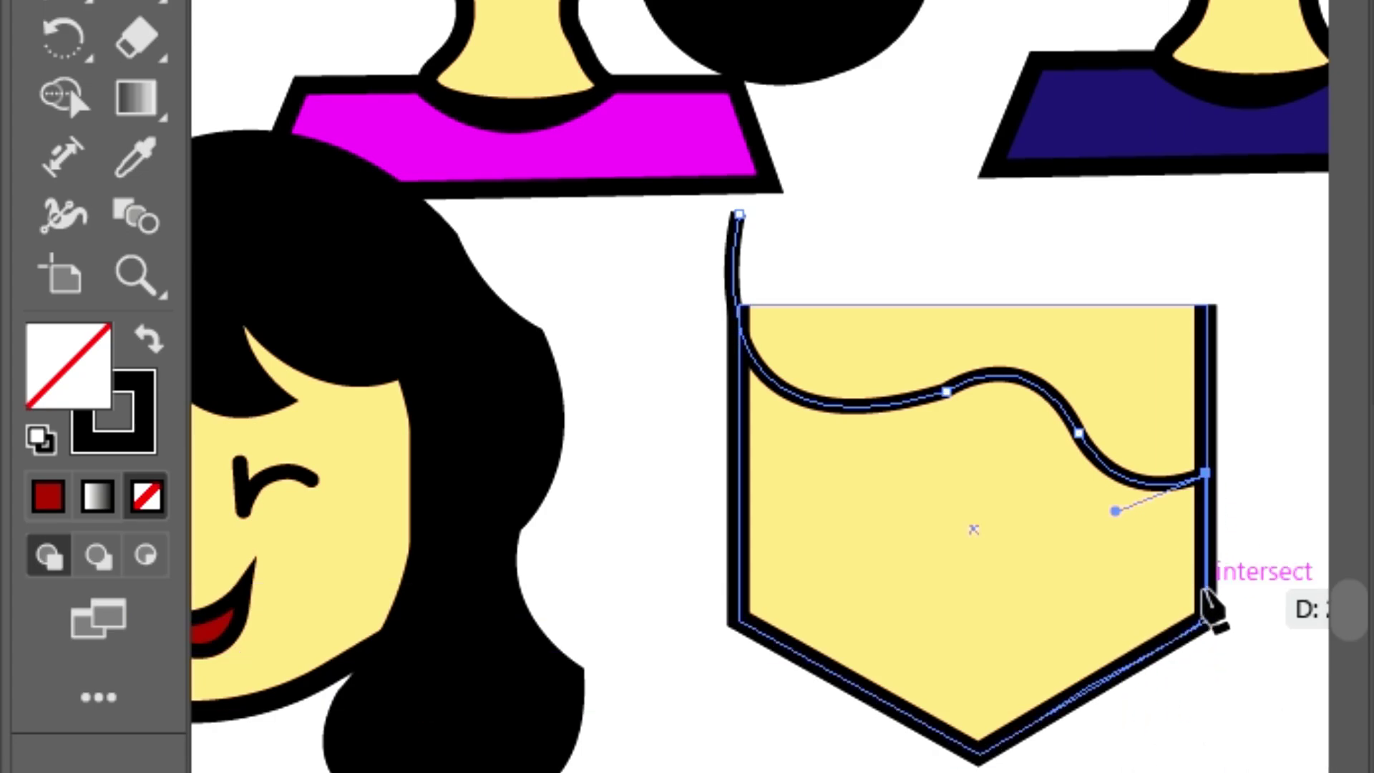
key(Escape)
click(1208, 589)
drag(1098, 767, 1152, 772)
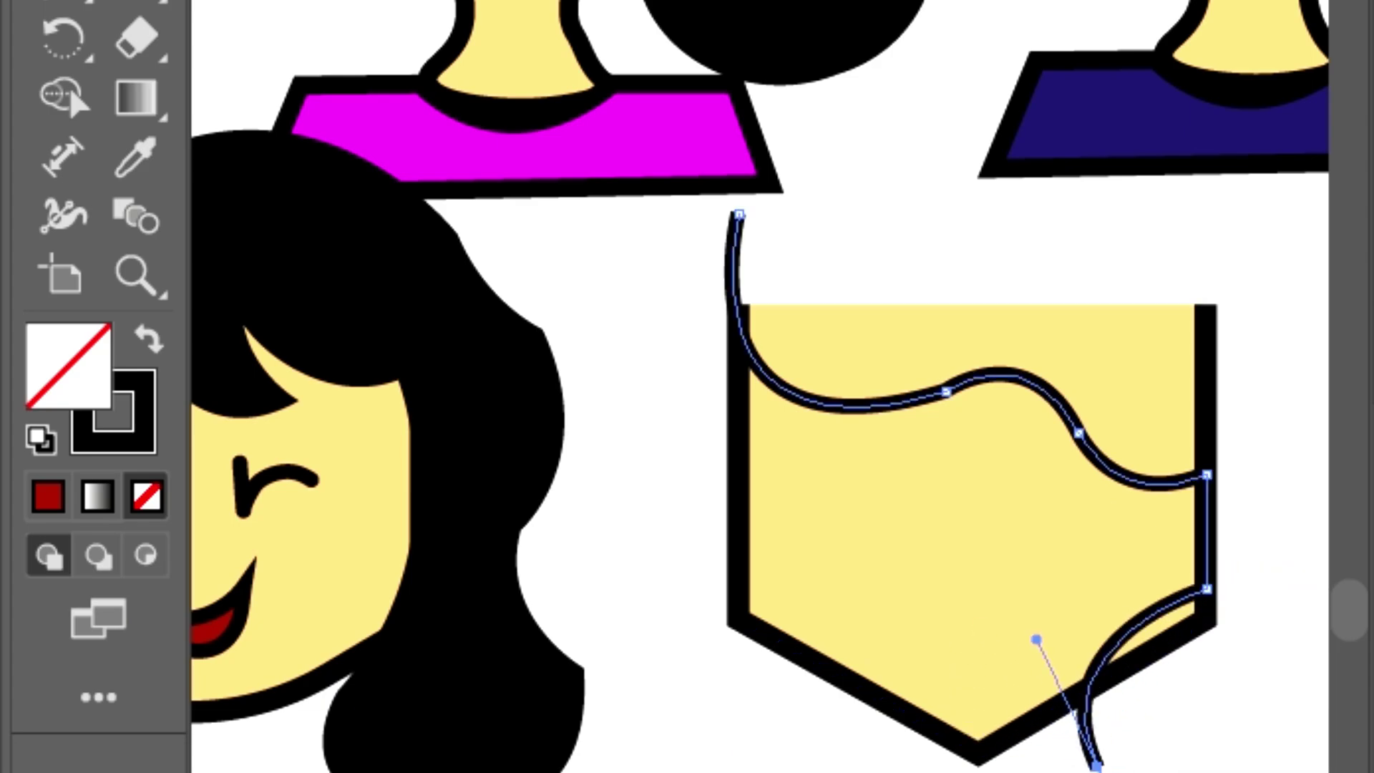
Bend the hair path around below the face, undoing misplaced points.
scroll(1102, 766, right, 5)
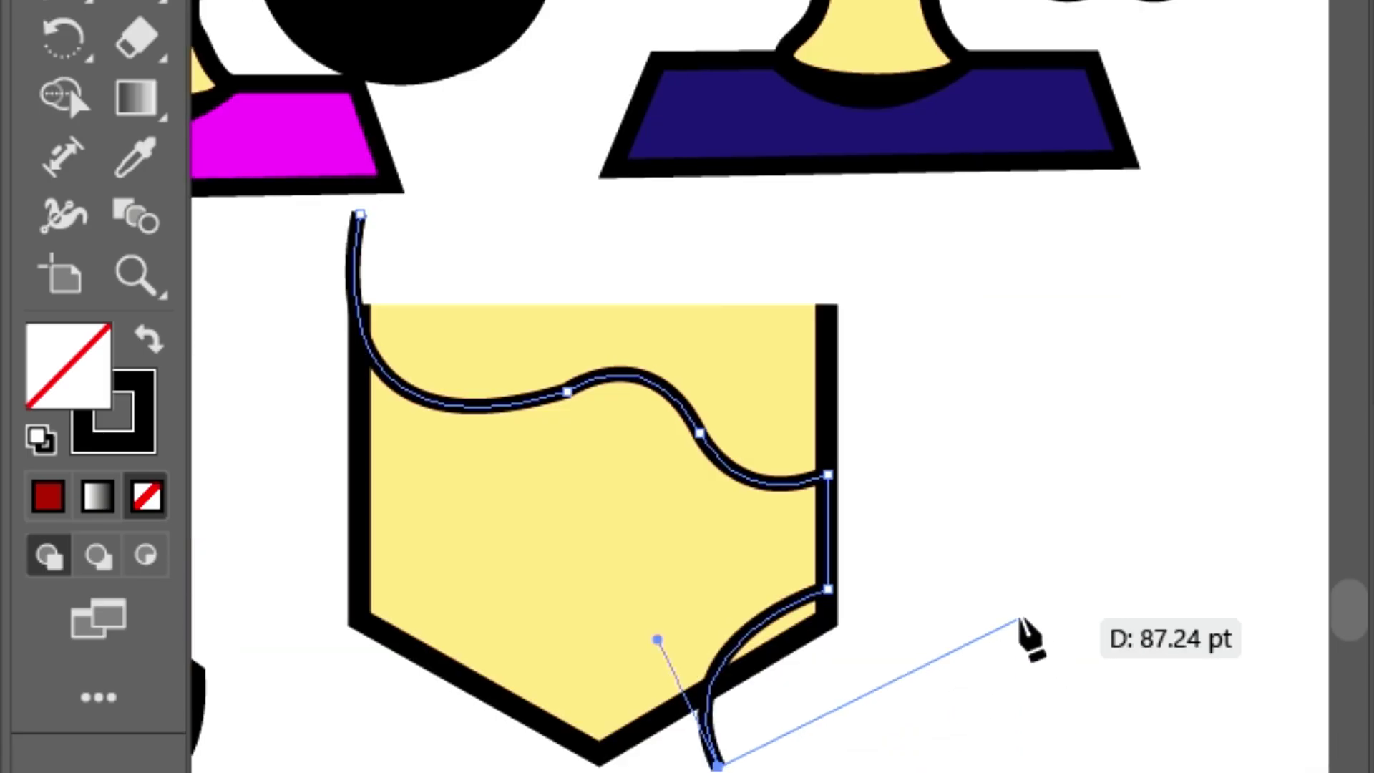
mouse_move(975, 591)
mouse_down()
mouse_move(985, 281)
mouse_move(1018, 292)
mouse_up()
key(ctrl+z)
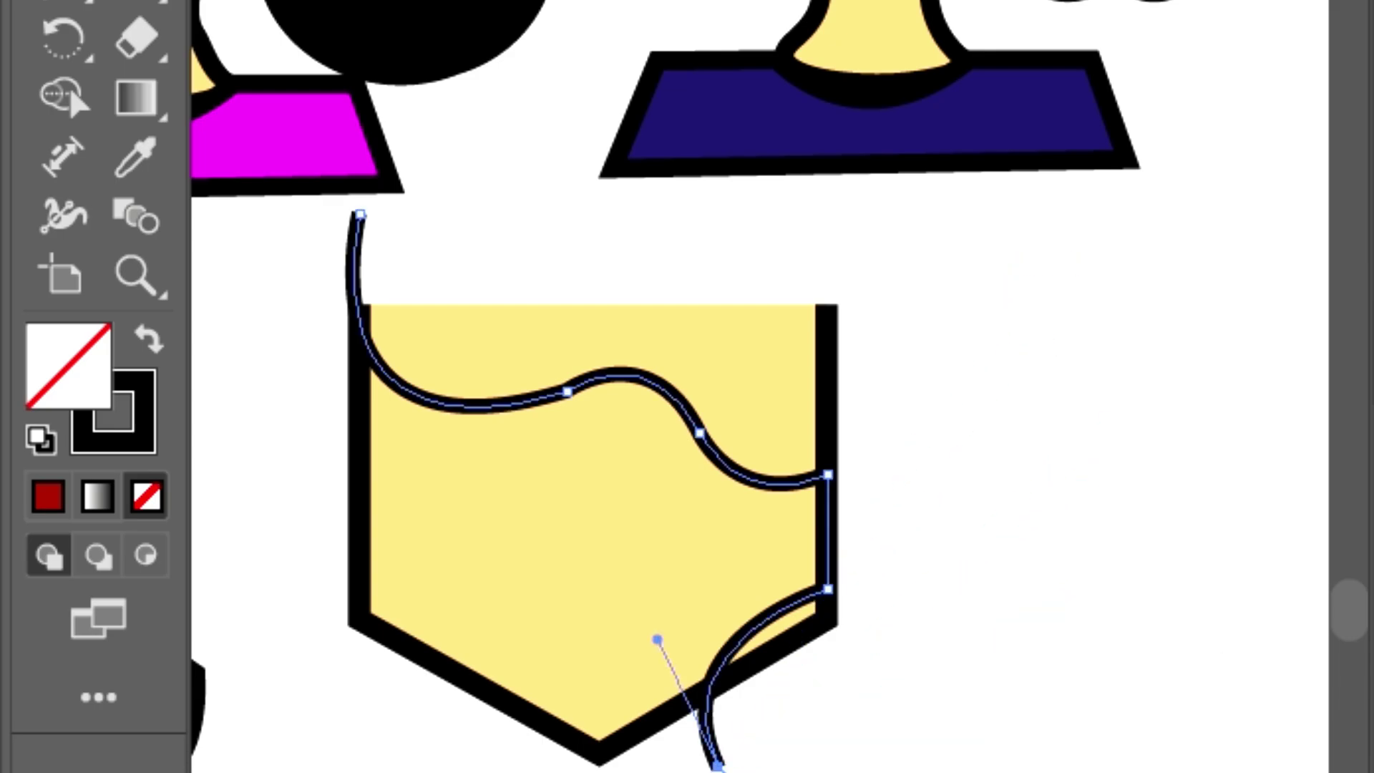
drag(848, 771, 899, 745)
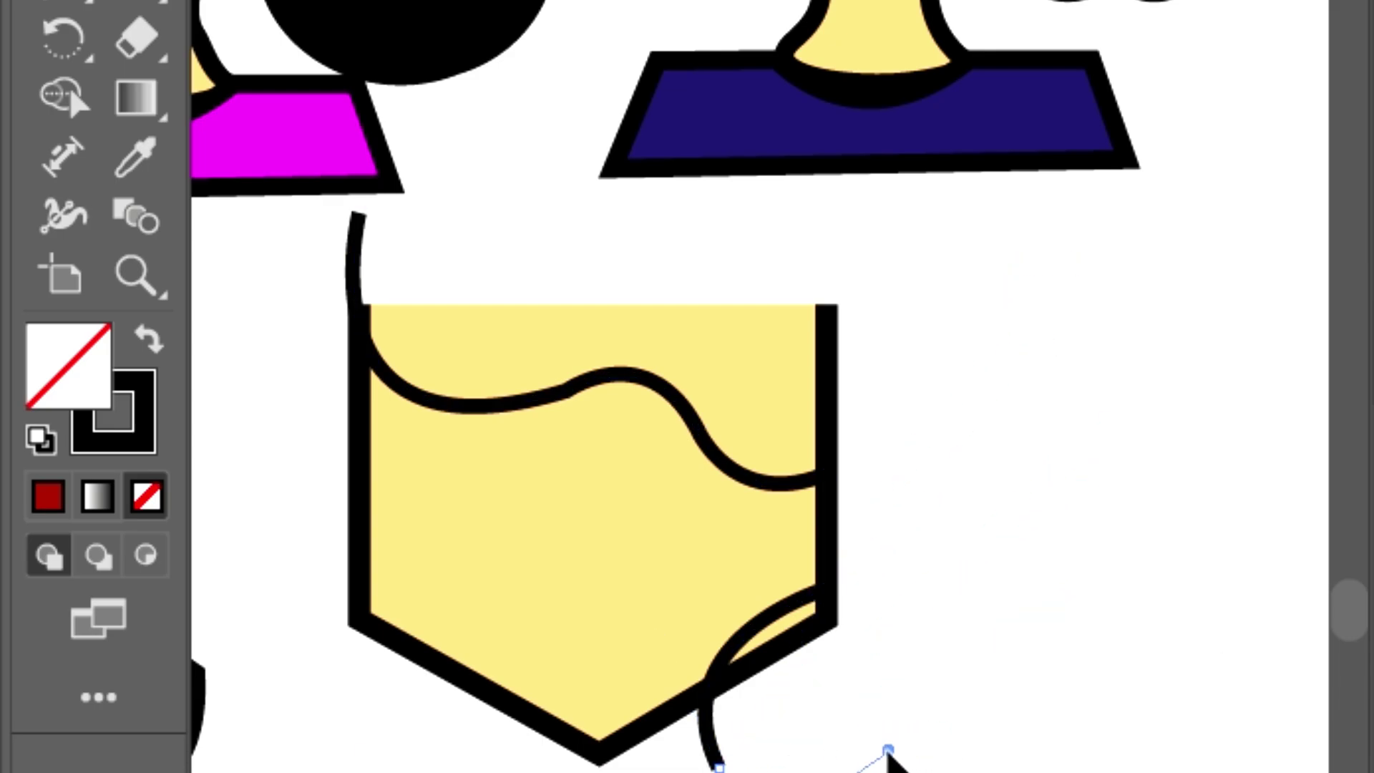
drag(964, 586, 923, 550)
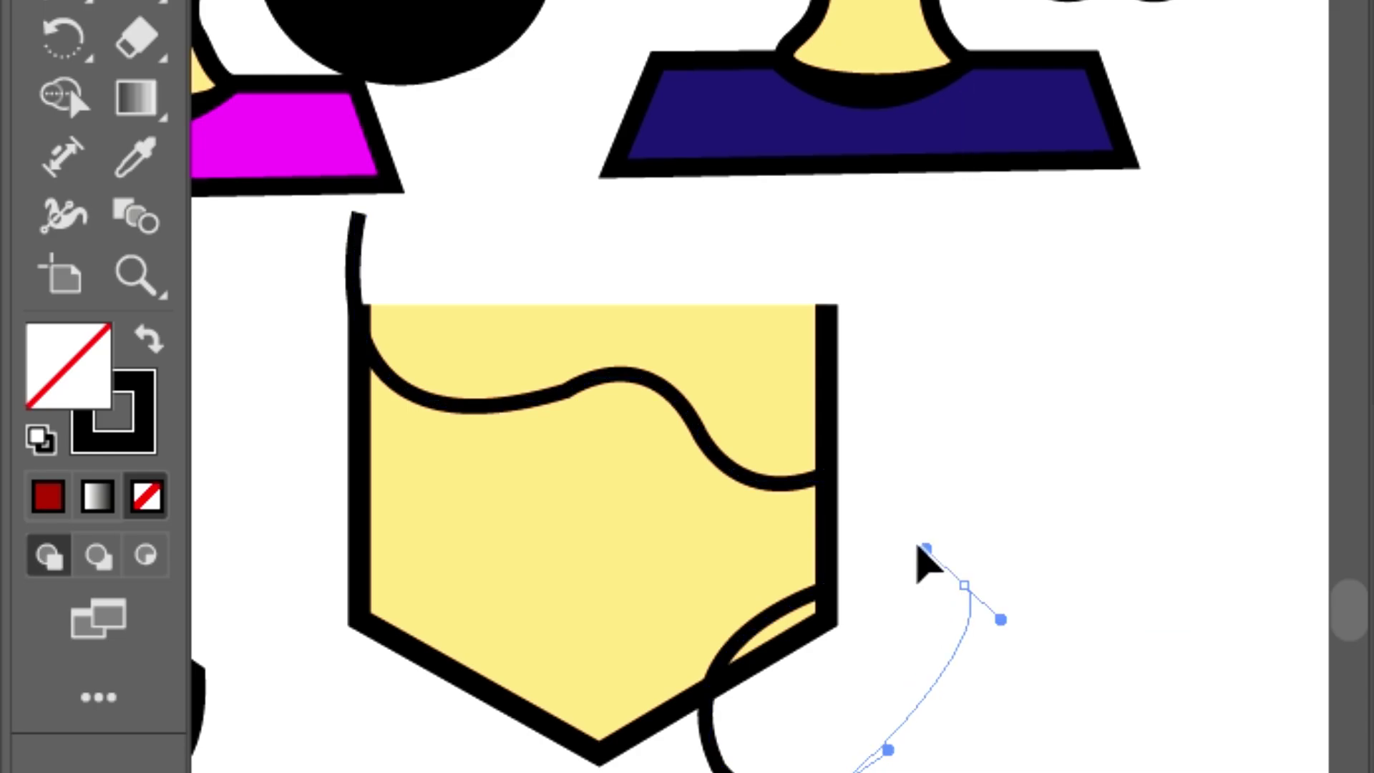
key(ctrl+z)
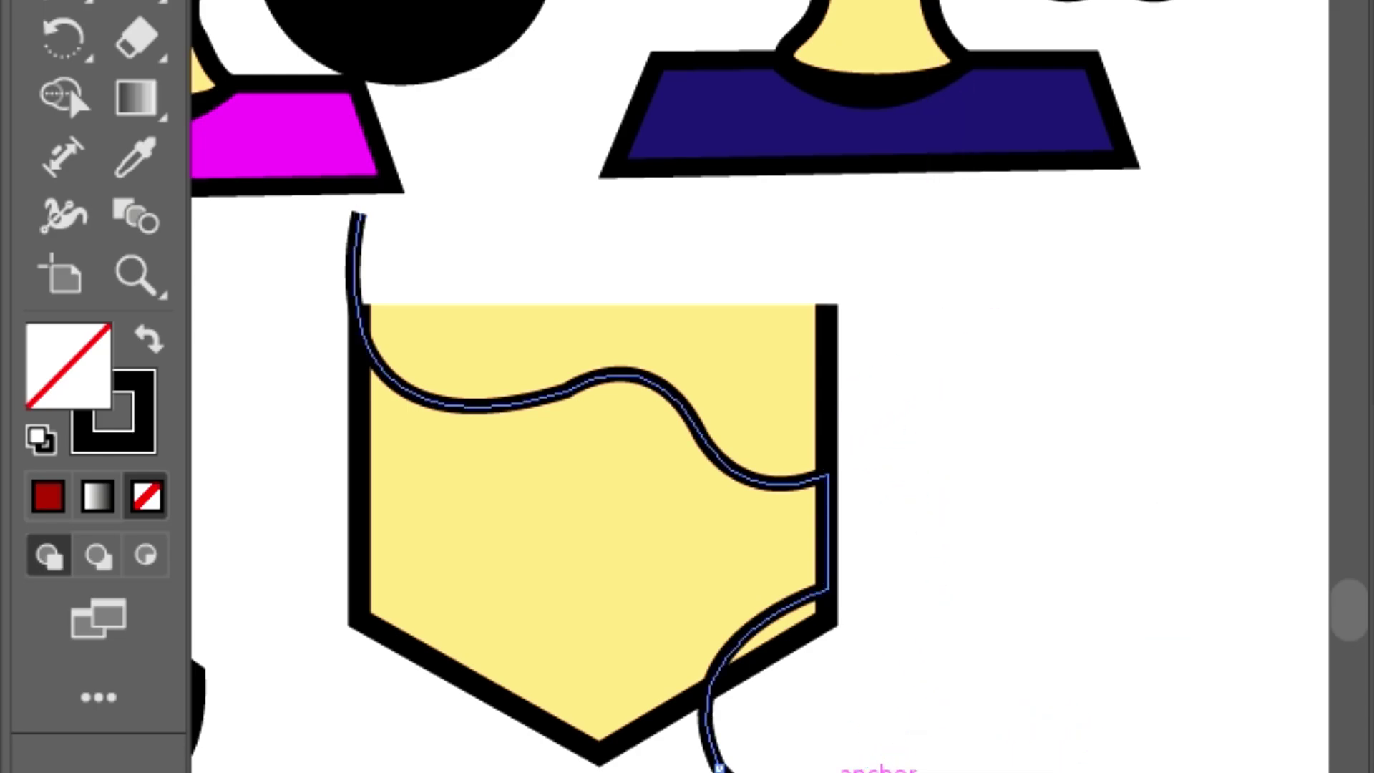
Curve the hair path up along the face's right side toward the top.
drag(980, 611, 1017, 456)
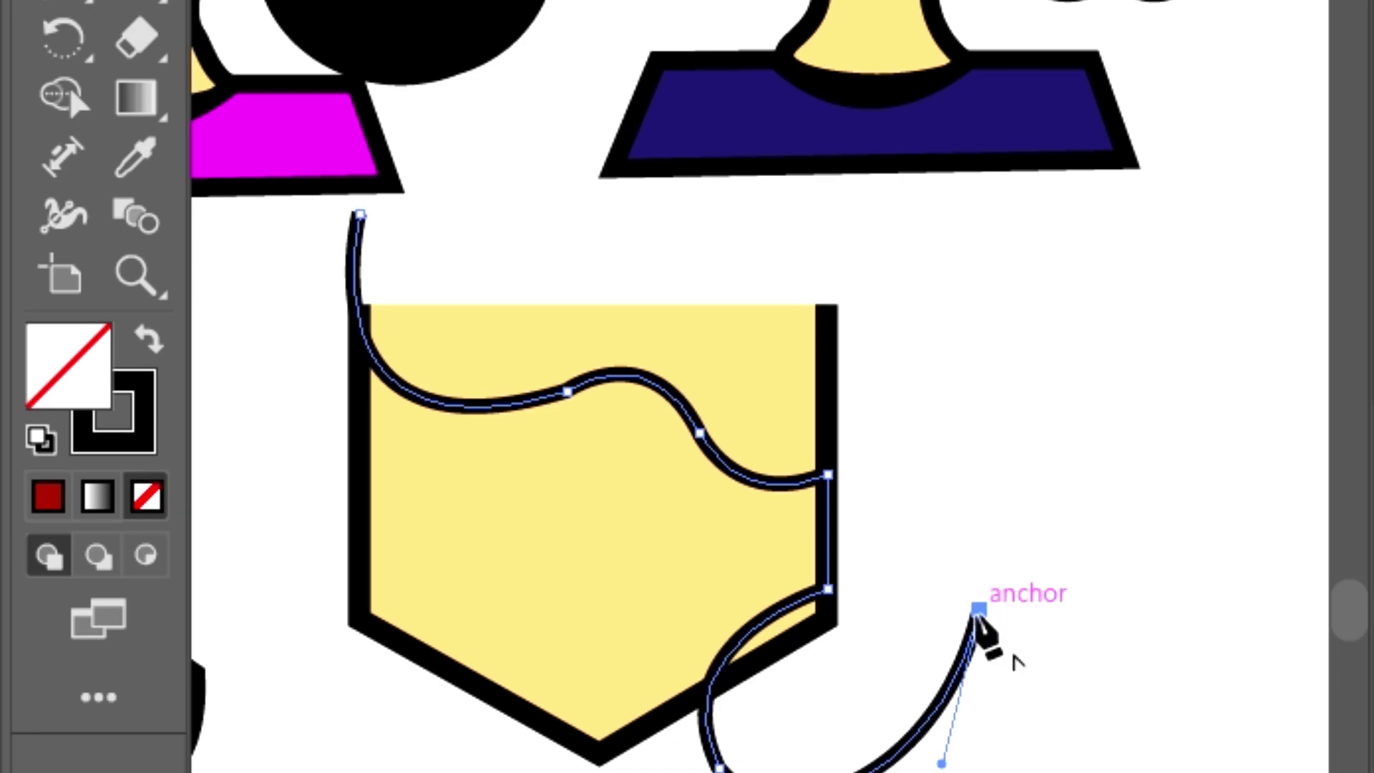
drag(977, 613, 971, 472)
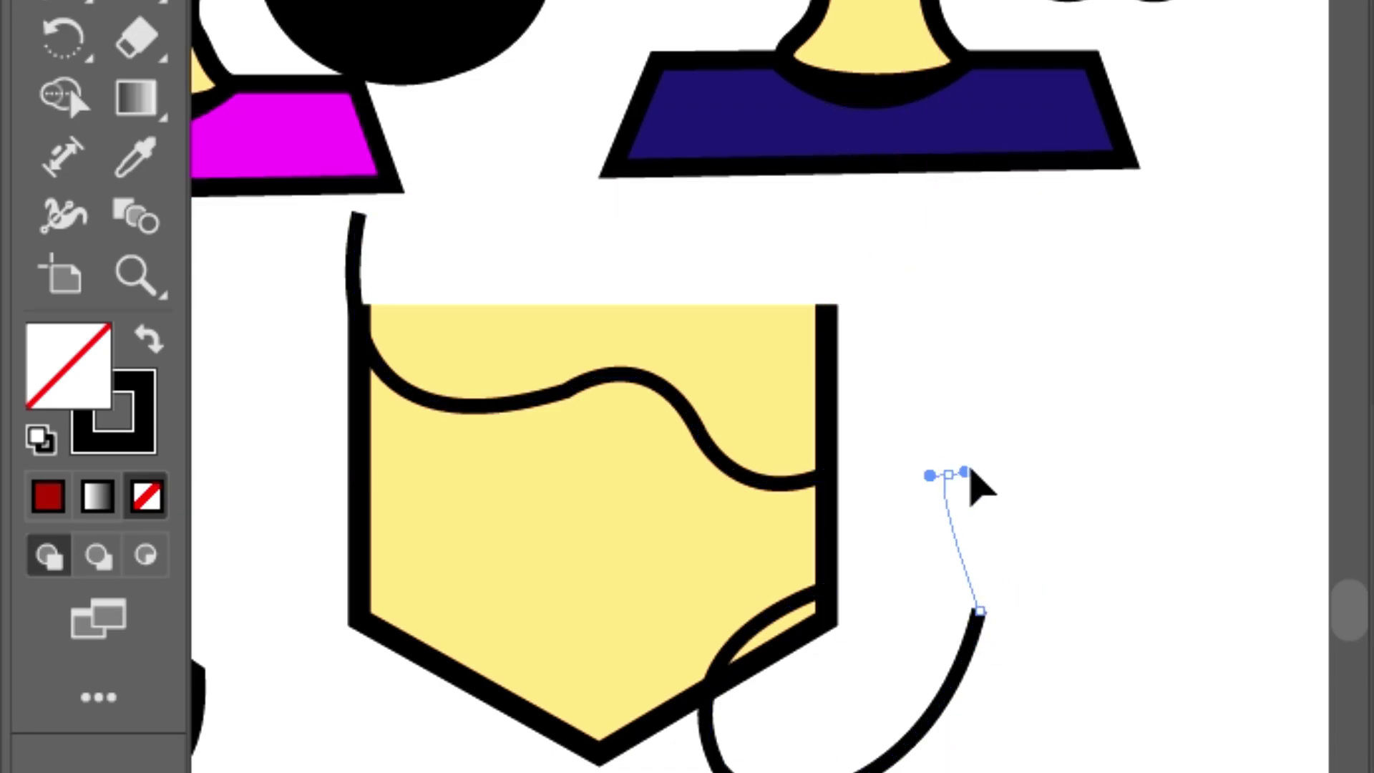
drag(970, 470, 978, 392)
mouse_move(1024, 214)
mouse_down()
mouse_move(975, 91)
mouse_move(934, 84)
mouse_up()
Undo the early closing curve and add wavy bulges up the hair's right side.
drag(360, 213, 469, 350)
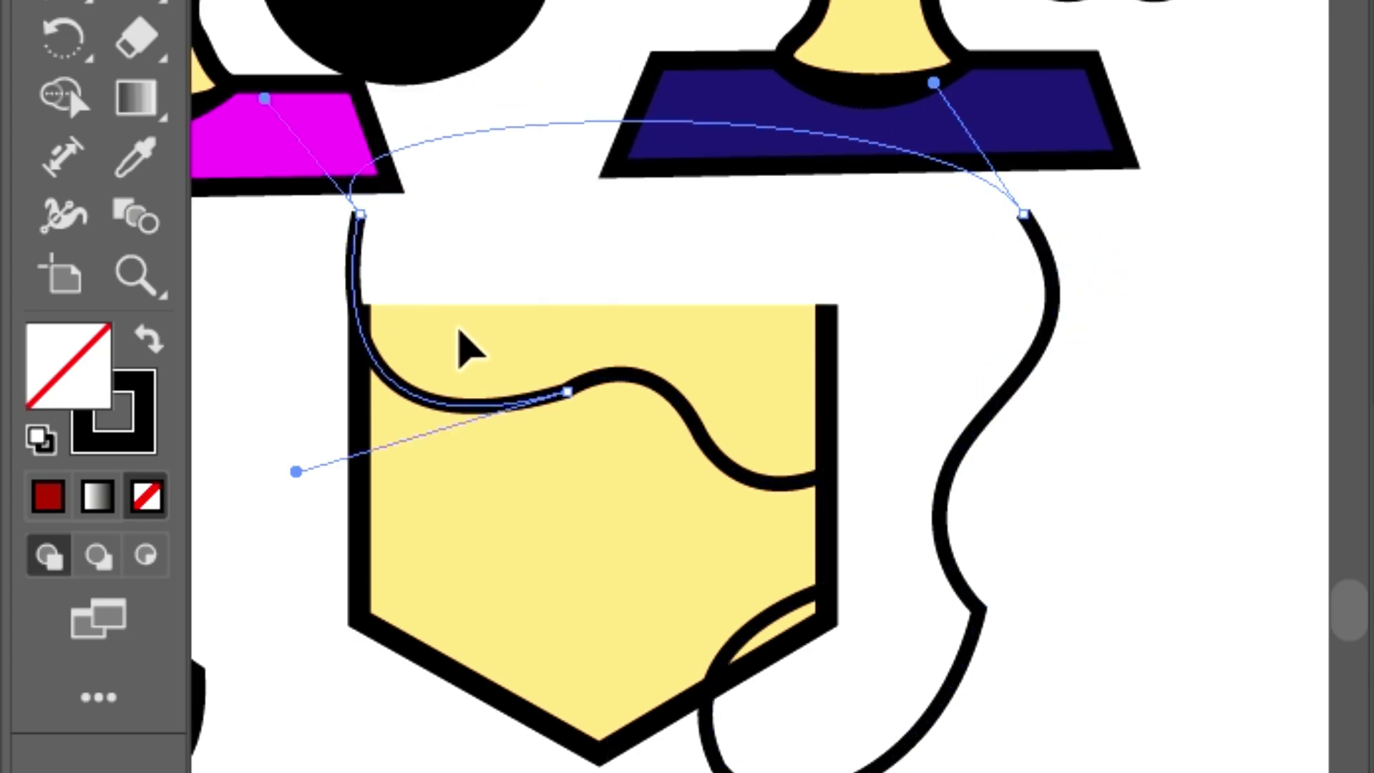
key(ctrl+z)
key(ctrl+z)
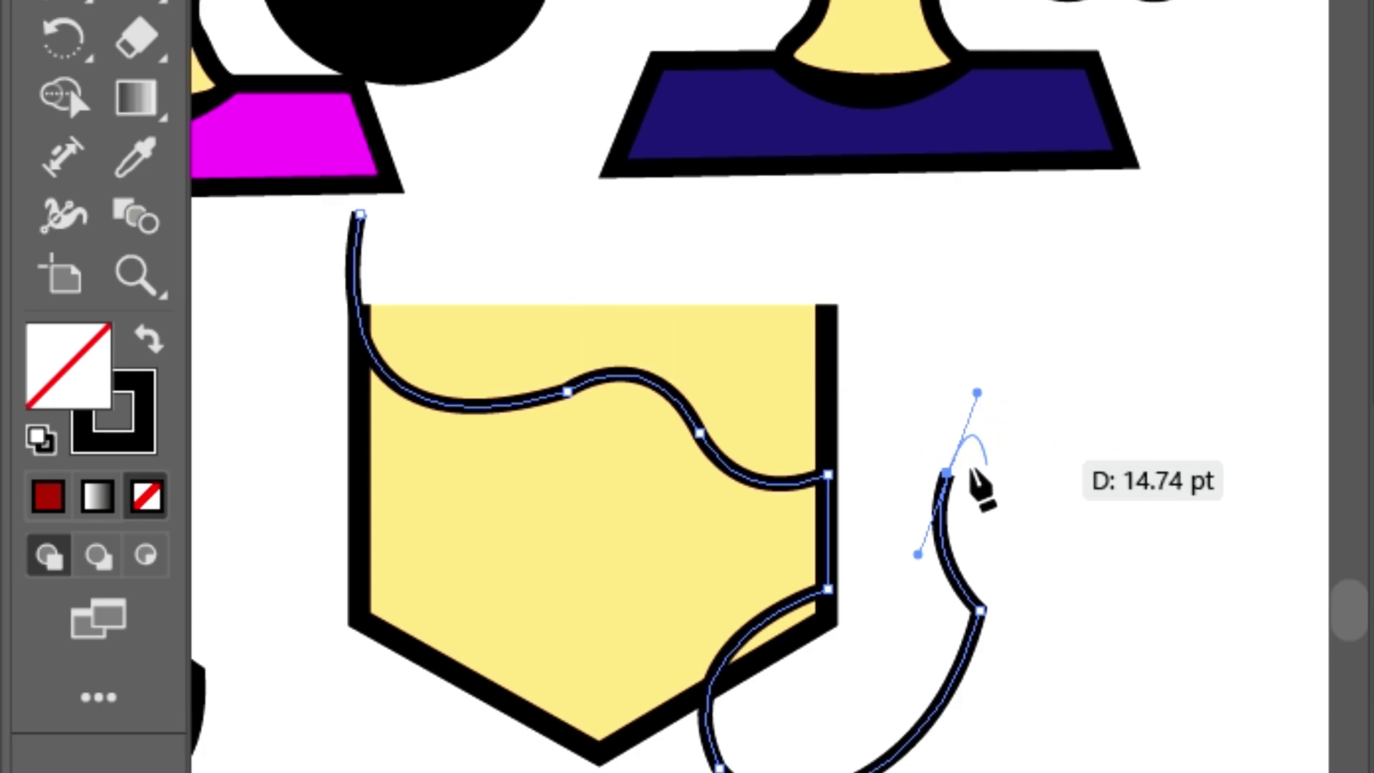
mouse_move(949, 474)
mouse_down()
mouse_move(1011, 348)
mouse_move(908, 264)
mouse_move(960, 230)
mouse_up()
drag(991, 328, 669, 146)
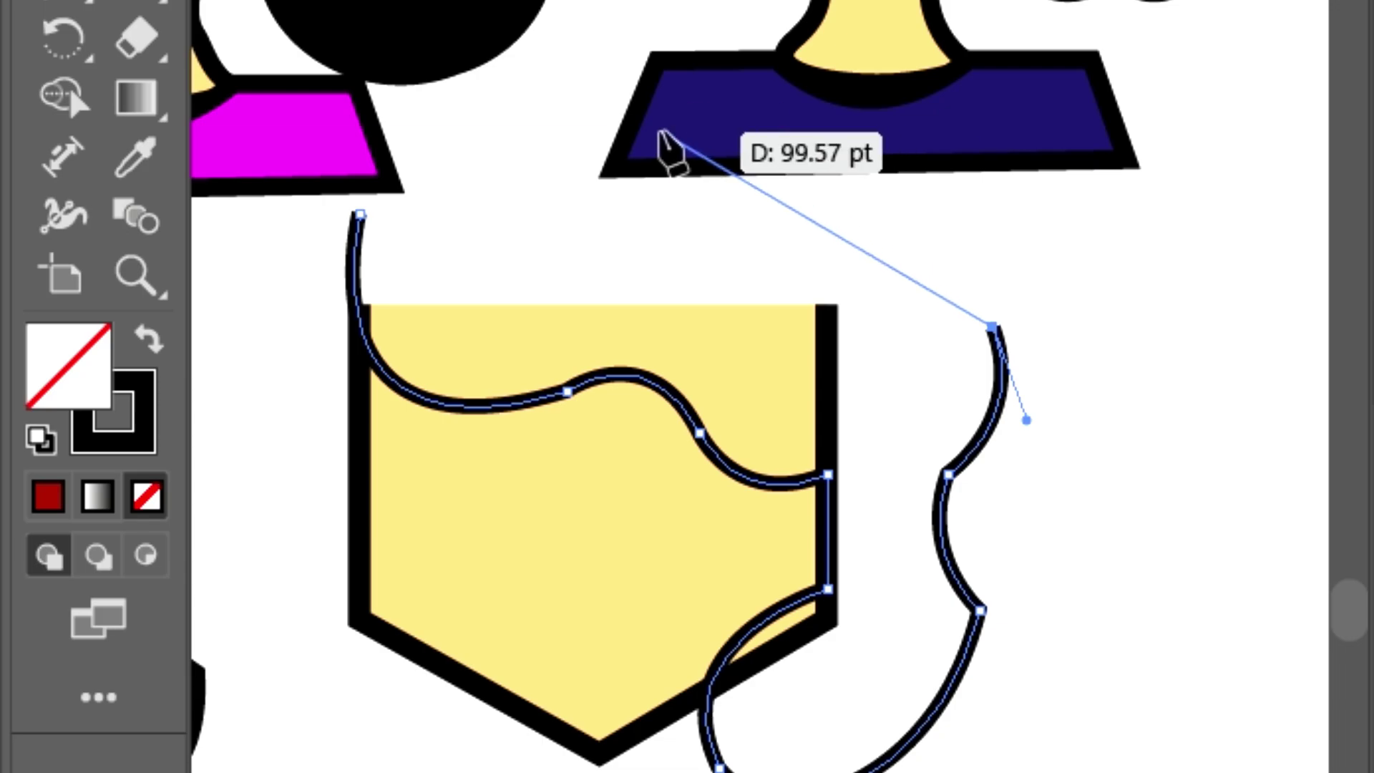
Make a sharp corner at the top-right point and close the hair path at its start.
drag(818, 213, 656, 272)
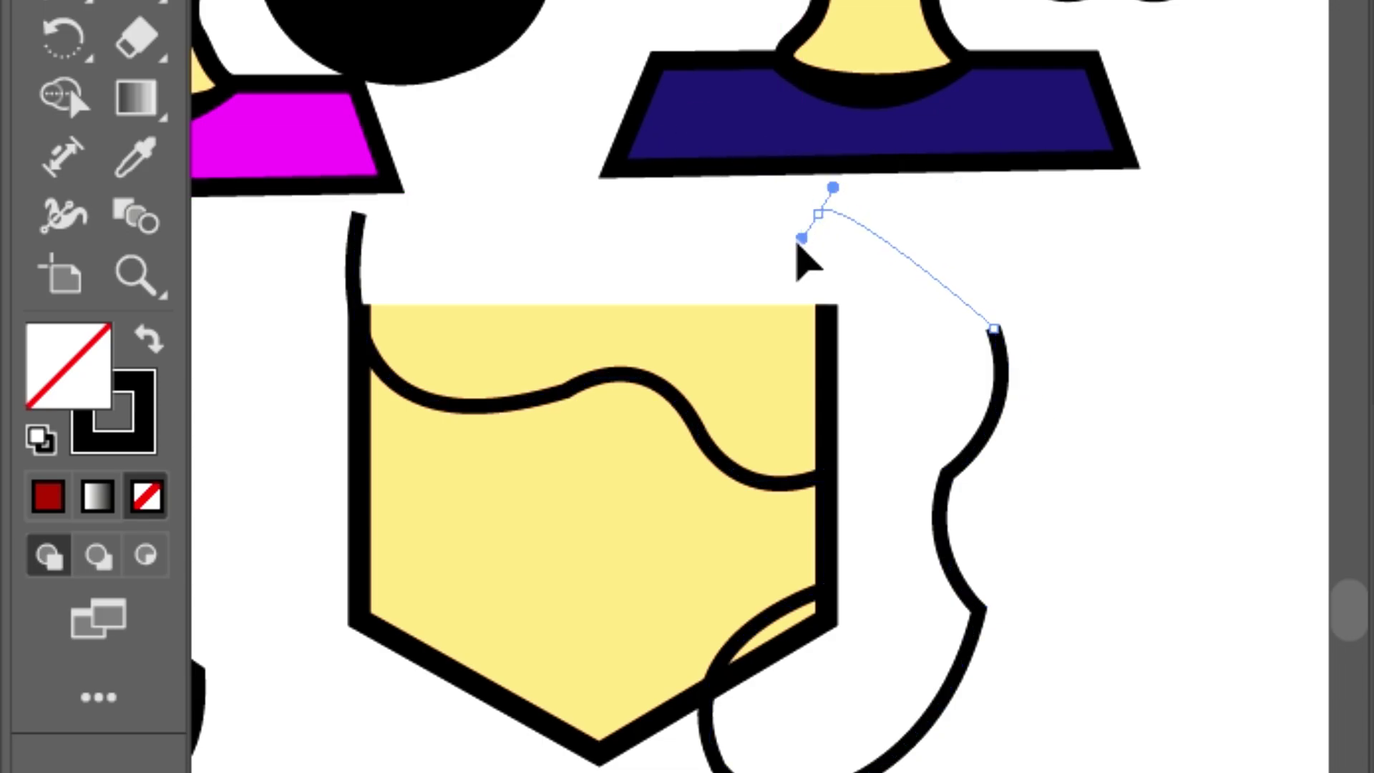
mouse_move(818, 213)
mouse_down()
mouse_move(755, 179)
mouse_move(748, 100)
mouse_up()
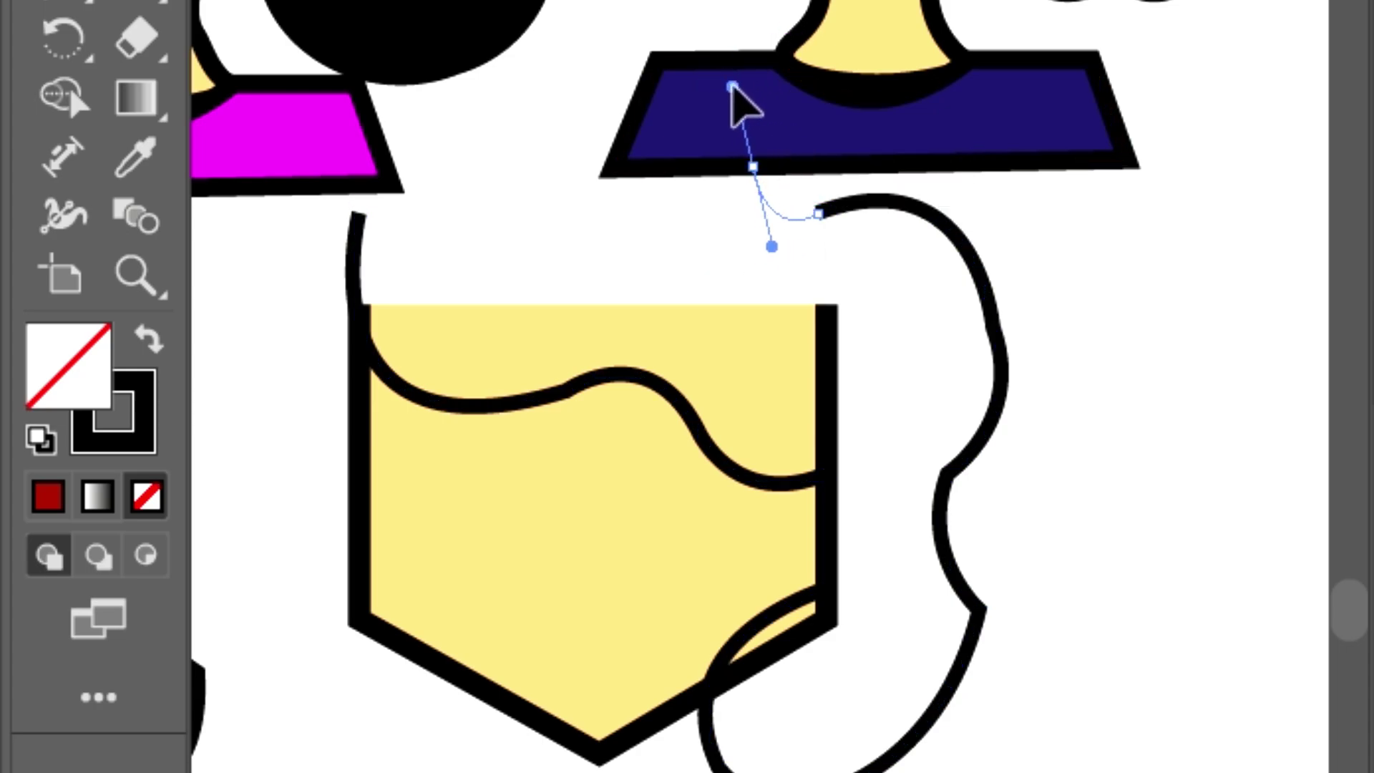
click(751, 166)
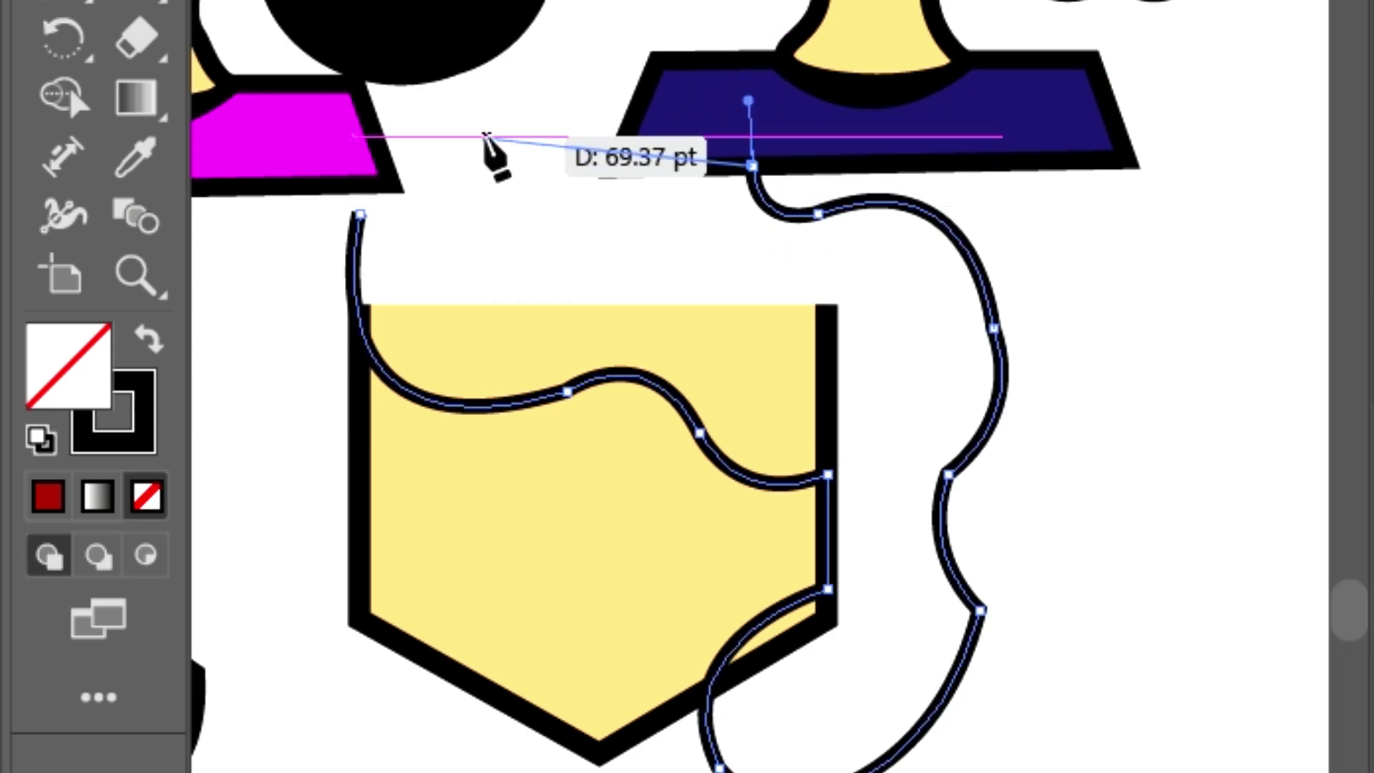
drag(360, 213, 296, 471)
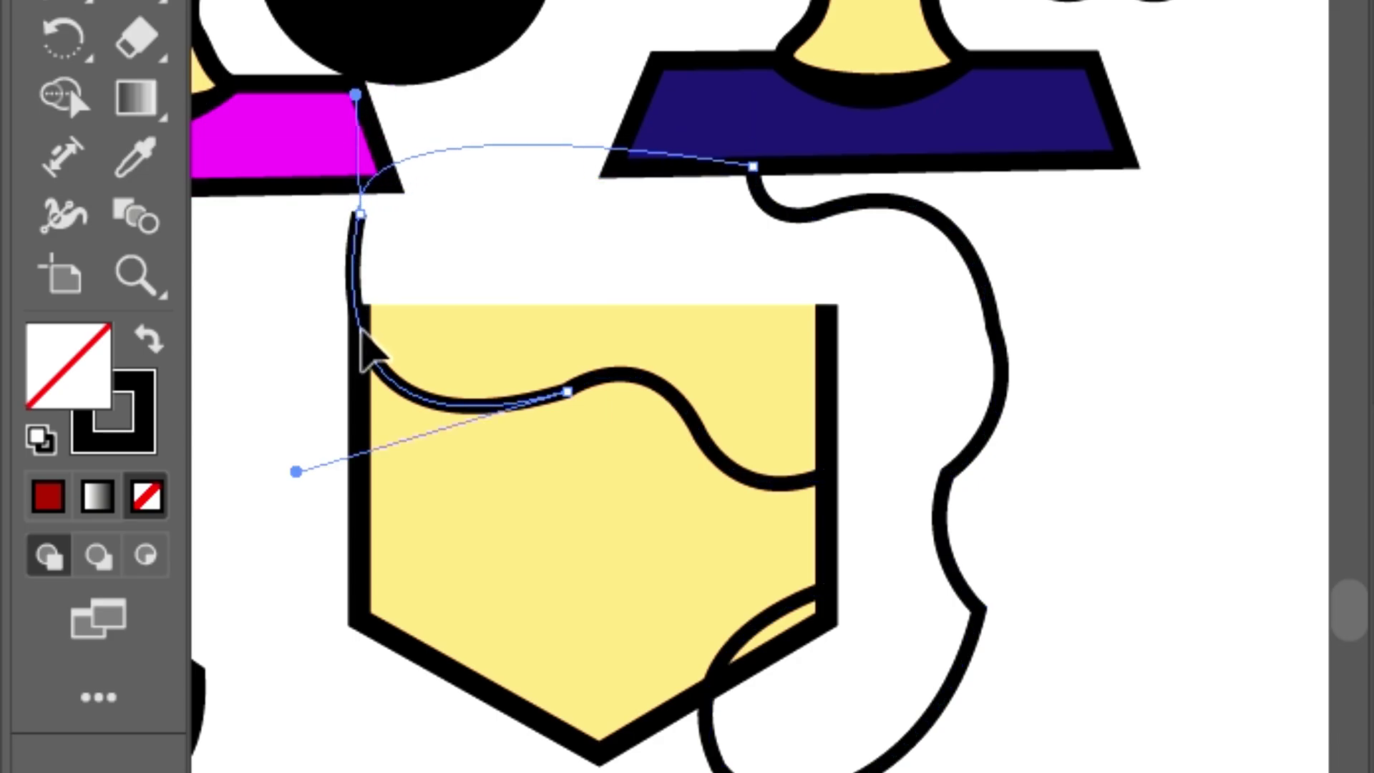
Add a curved hair strand near the head top that loops back to its starting point.
scroll(215, 419, left, 10)
scroll(307, 399, left, 3)
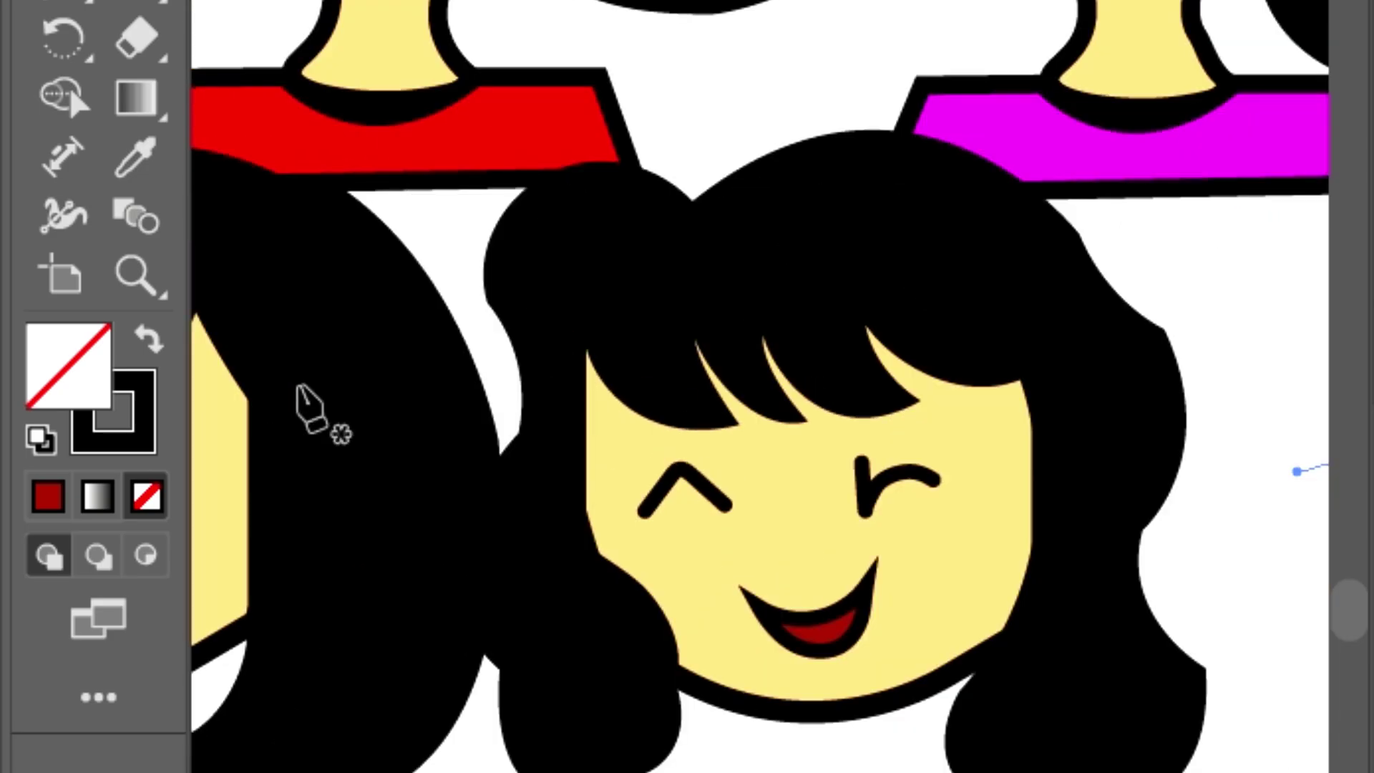
scroll(307, 398, down, 3)
drag(959, 603, 956, 568)
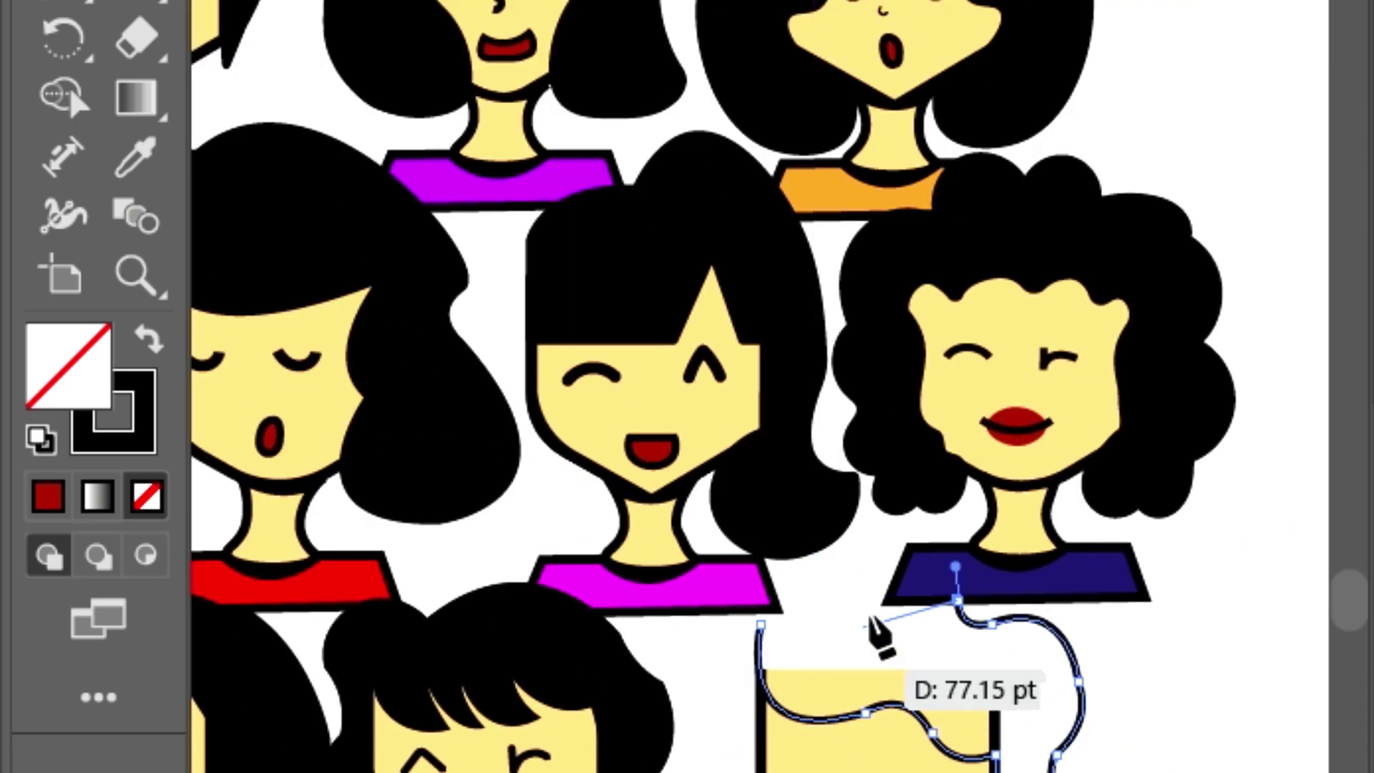
drag(855, 608, 826, 669)
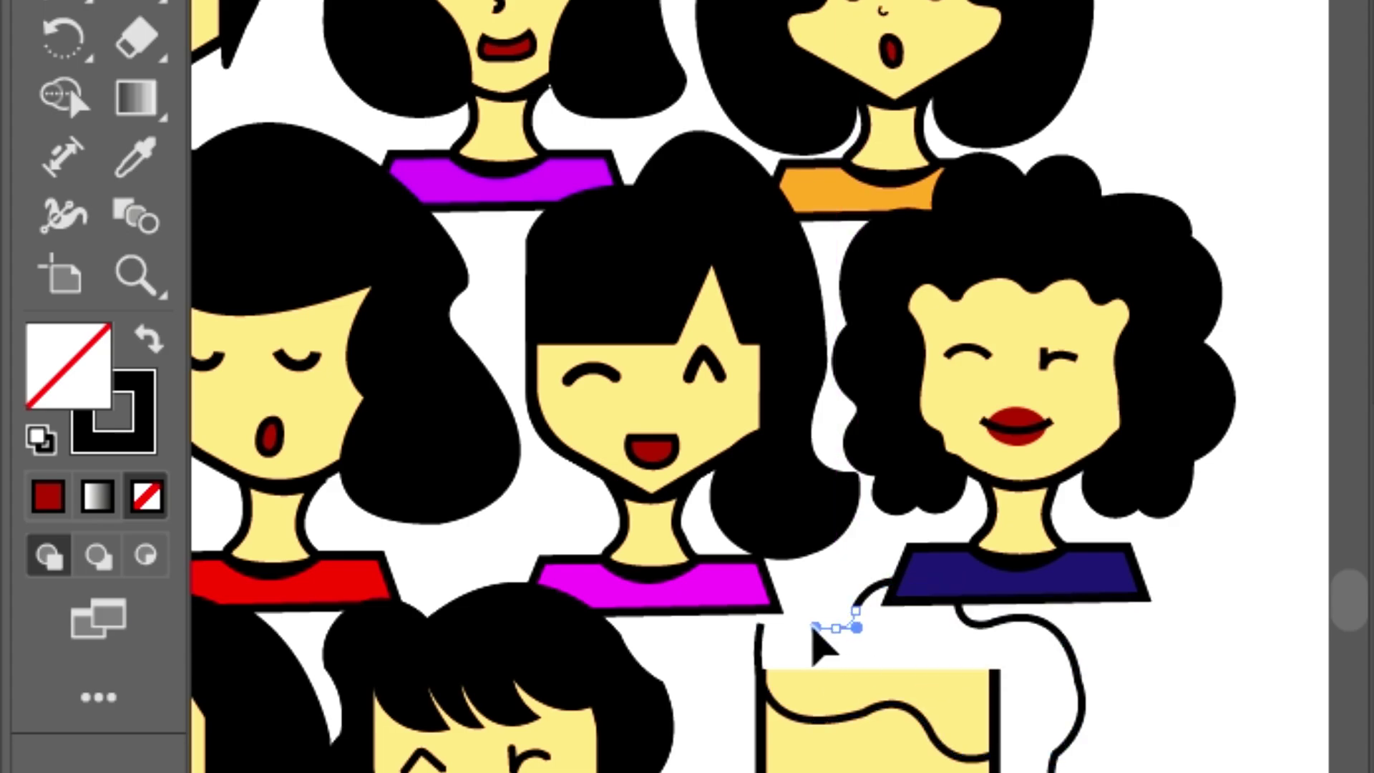
mouse_move(823, 626)
mouse_down()
mouse_move(765, 634)
mouse_move(730, 751)
mouse_up()
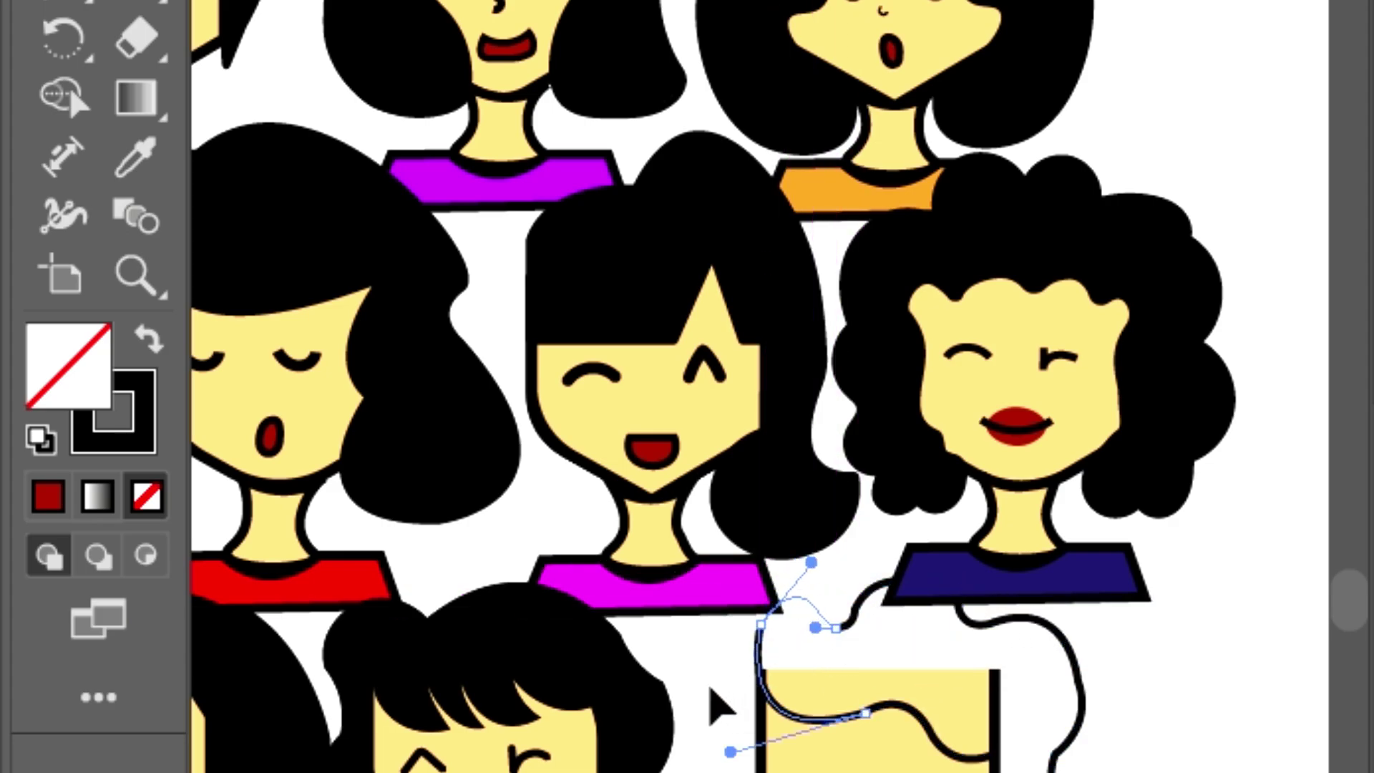
Move hair-outline anchors to raise and bulge out the wavy curves.
key(v)
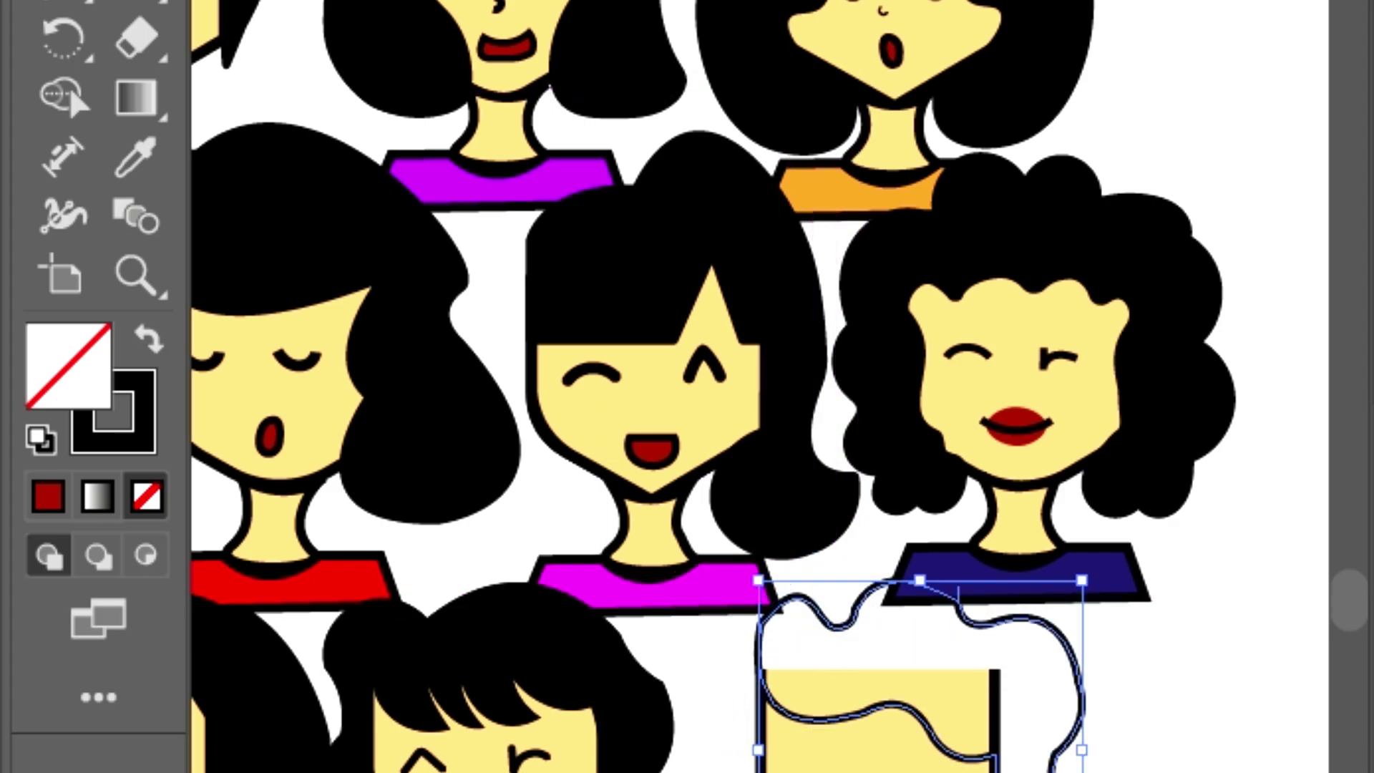
scroll(1207, 630, up, 2)
scroll(1206, 630, up, 2)
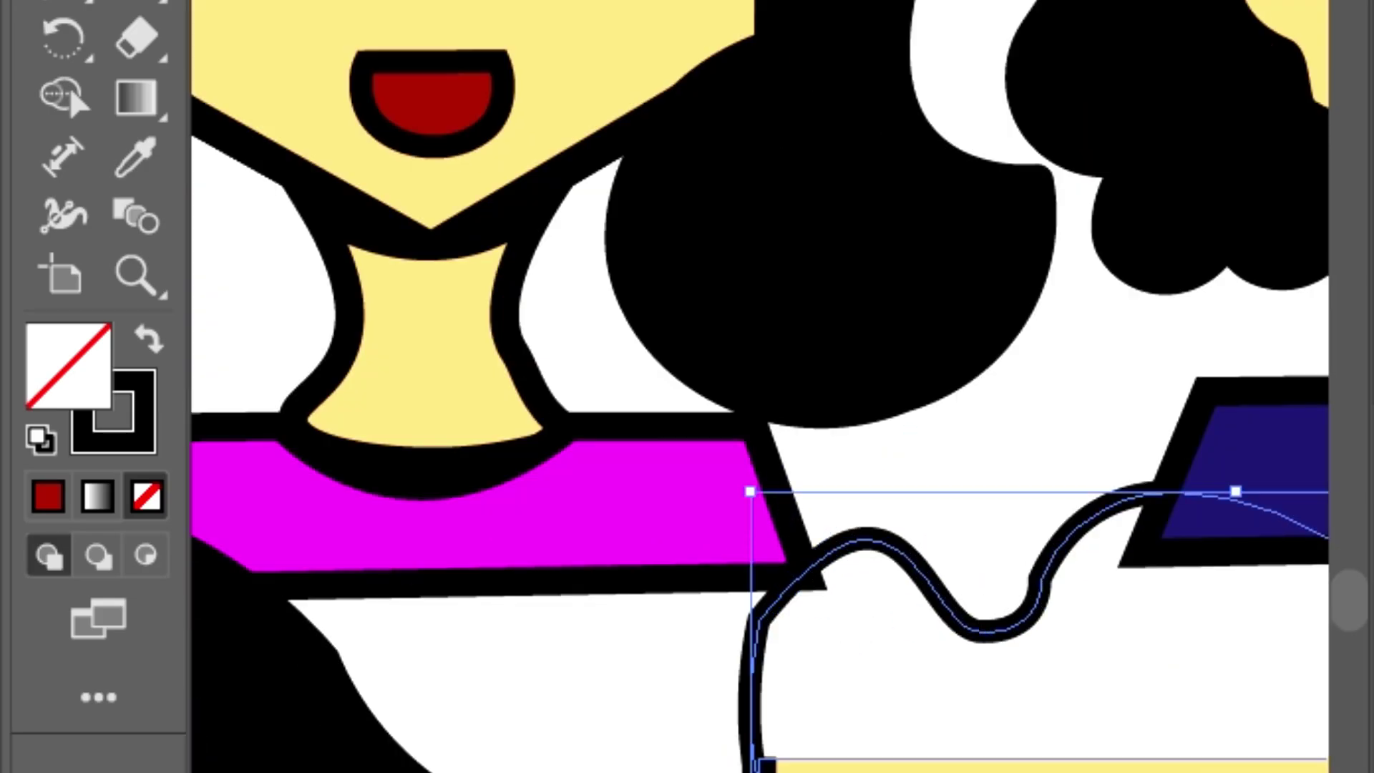
scroll(1207, 629, up, 1)
scroll(733, 387, down, 5)
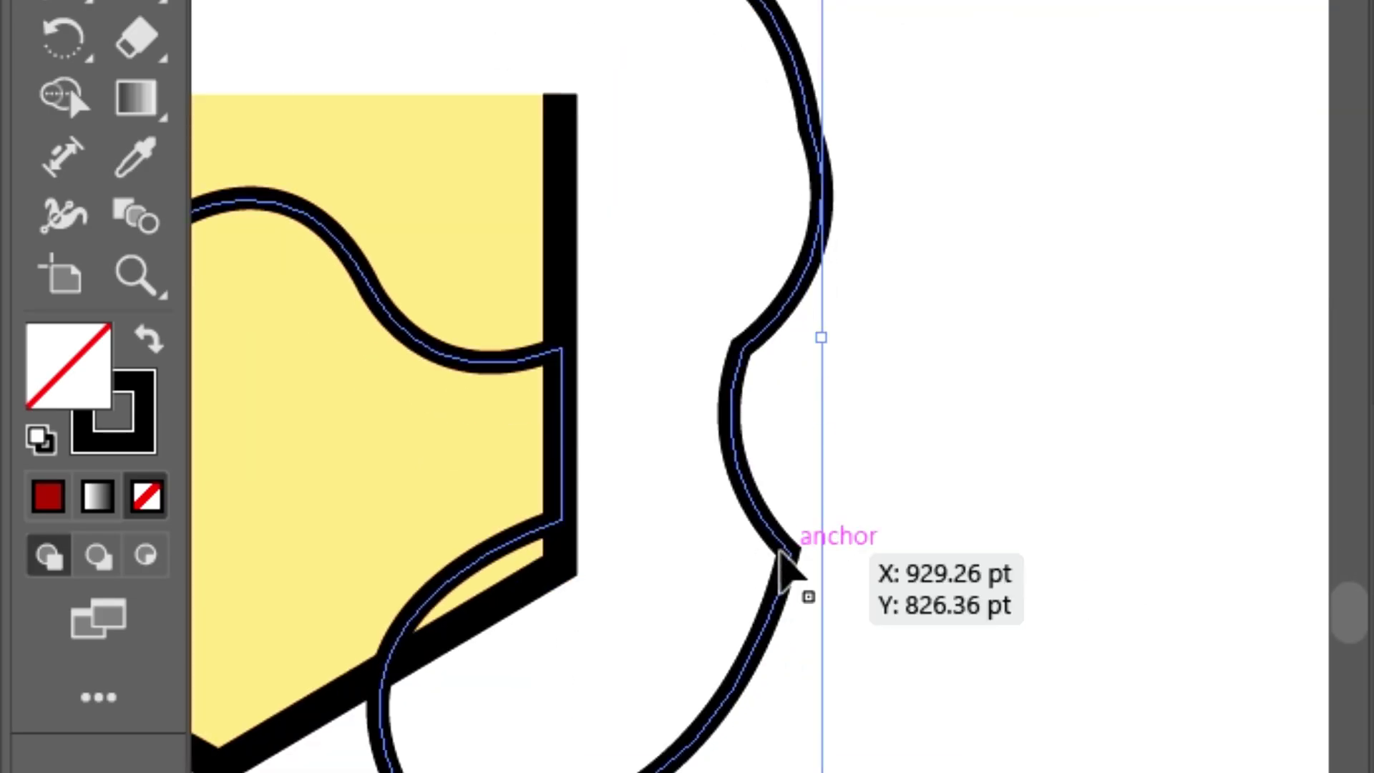
key(a)
drag(749, 495, 736, 463)
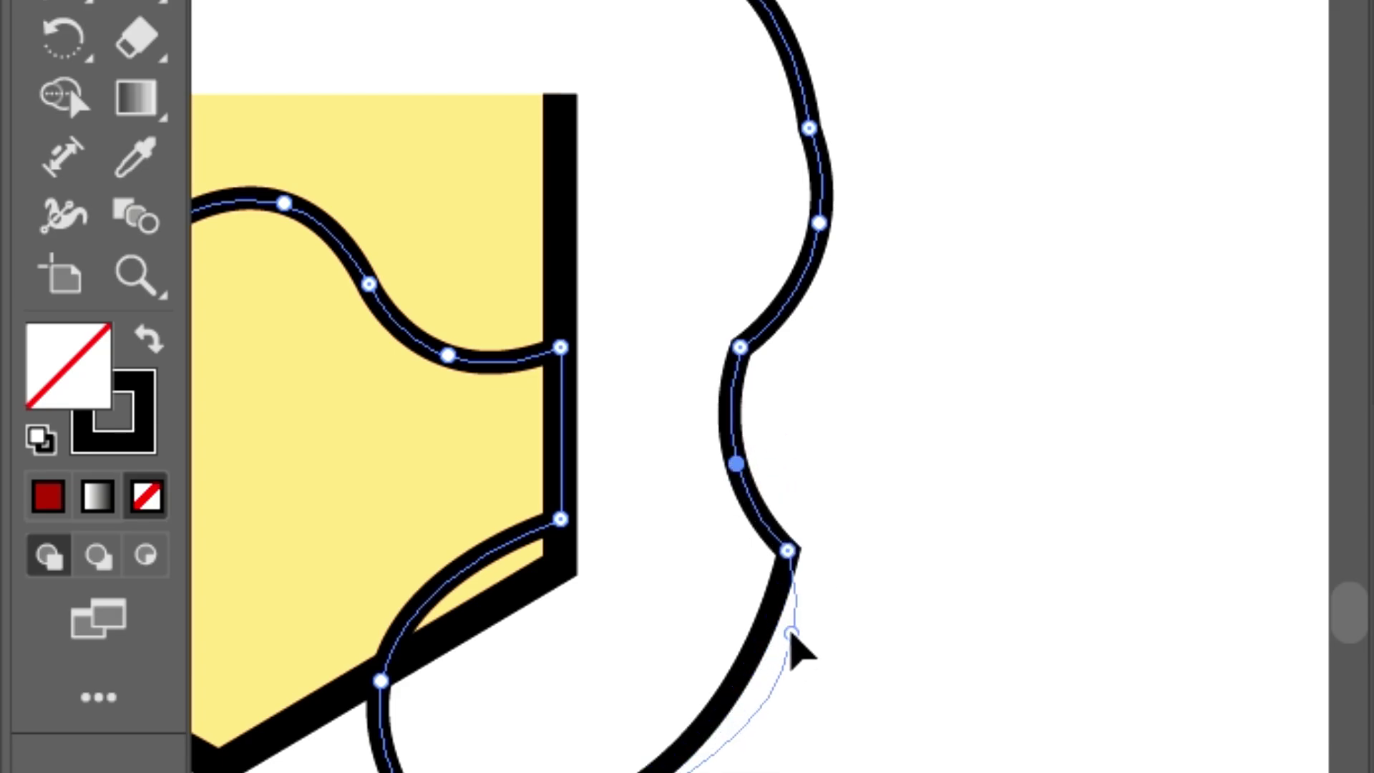
mouse_move(787, 551)
mouse_down()
mouse_move(801, 596)
mouse_move(769, 530)
mouse_up()
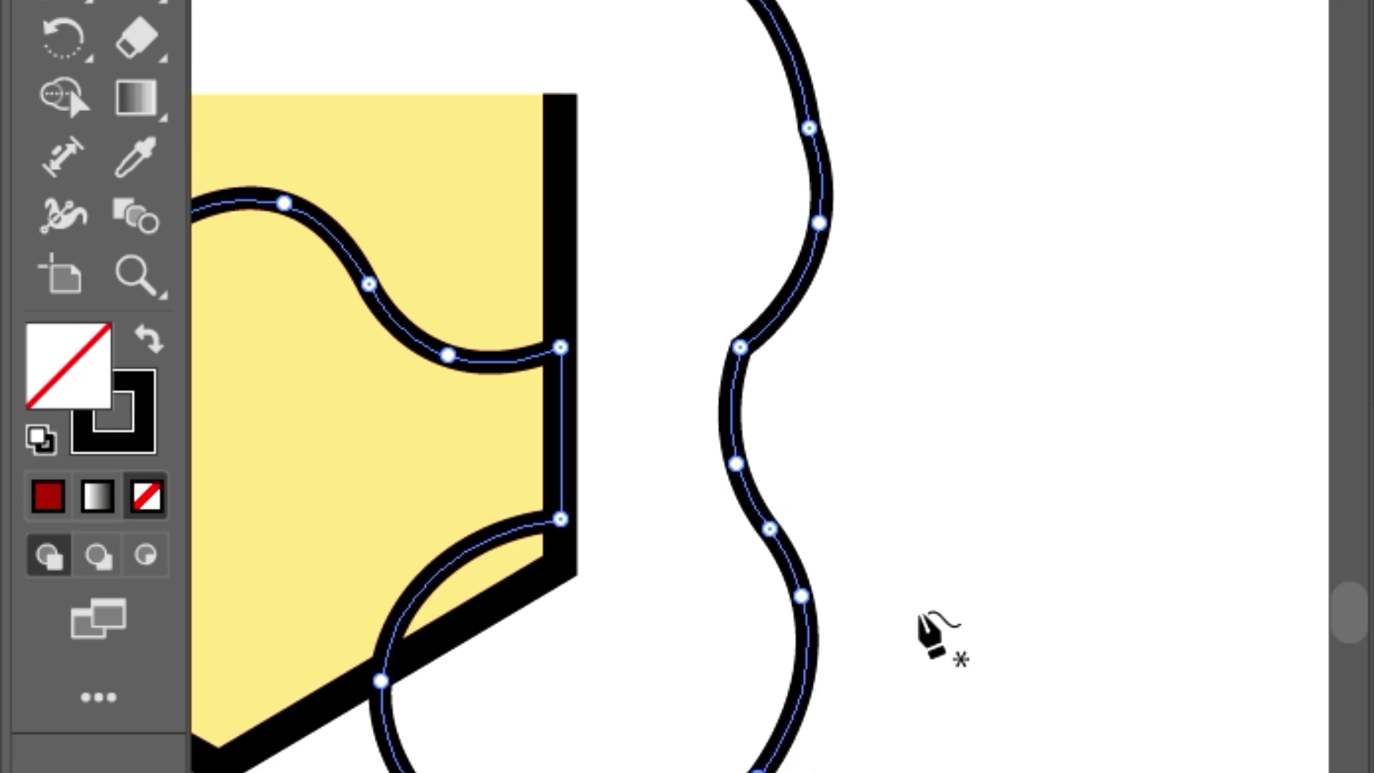
Smooth the kinks in the hair curve and lower the hairline across the forehead.
key(a)
drag(736, 464, 719, 417)
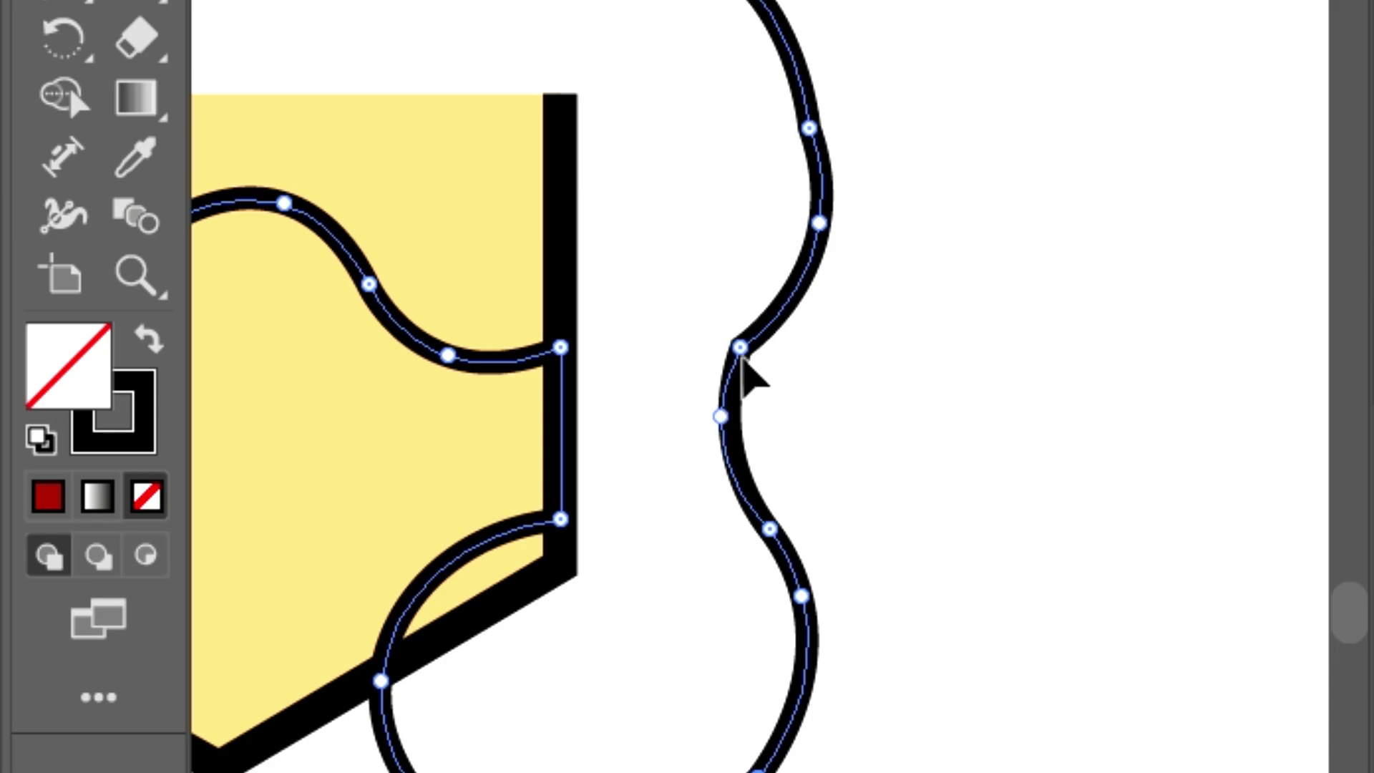
drag(740, 349, 763, 339)
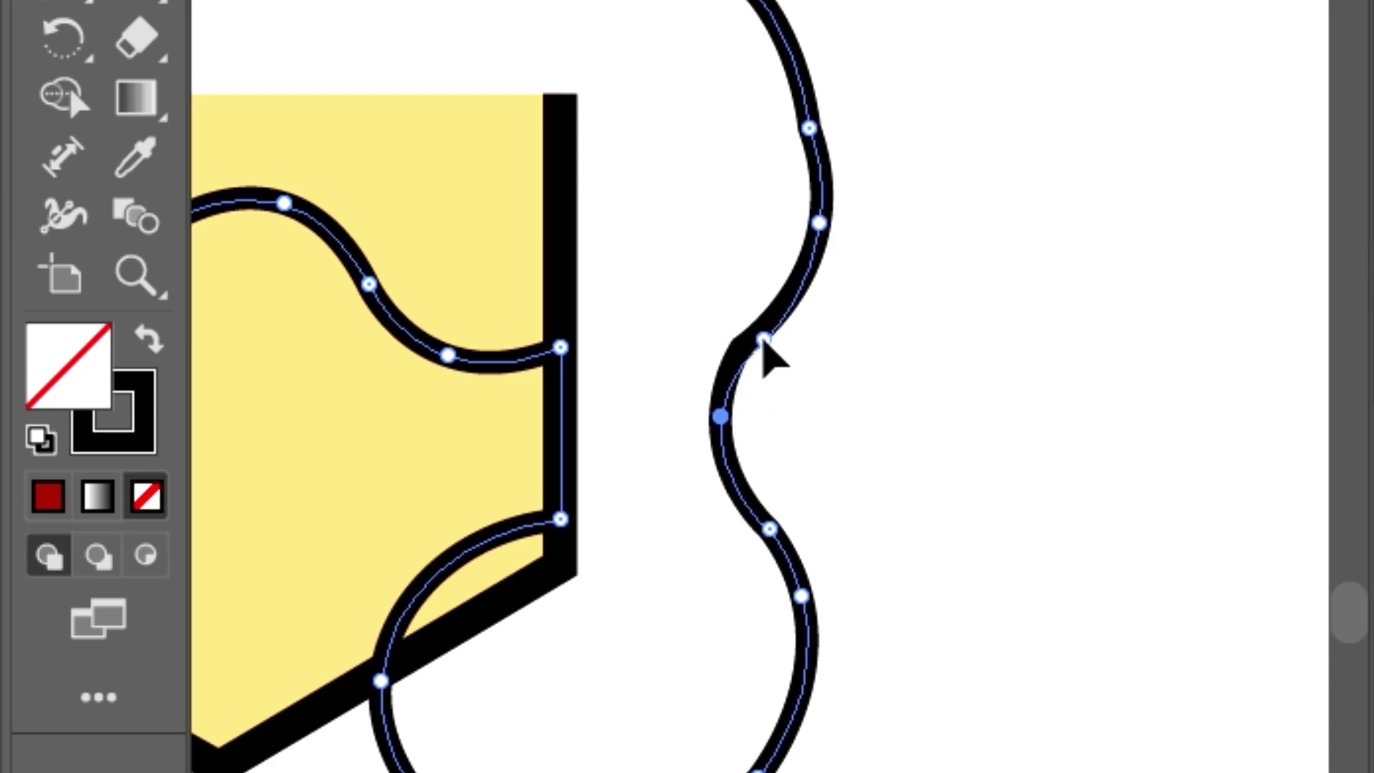
key(p)
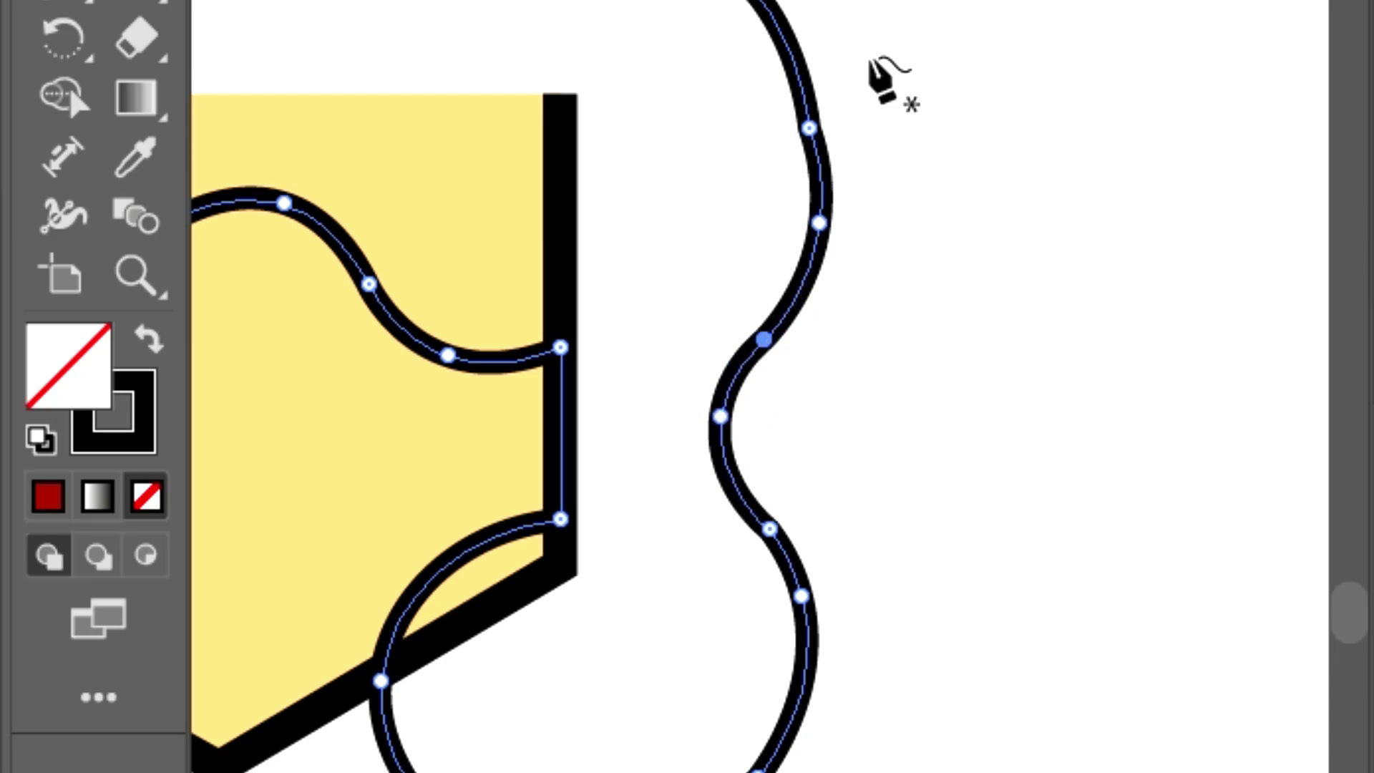
scroll(869, 62, left, 5)
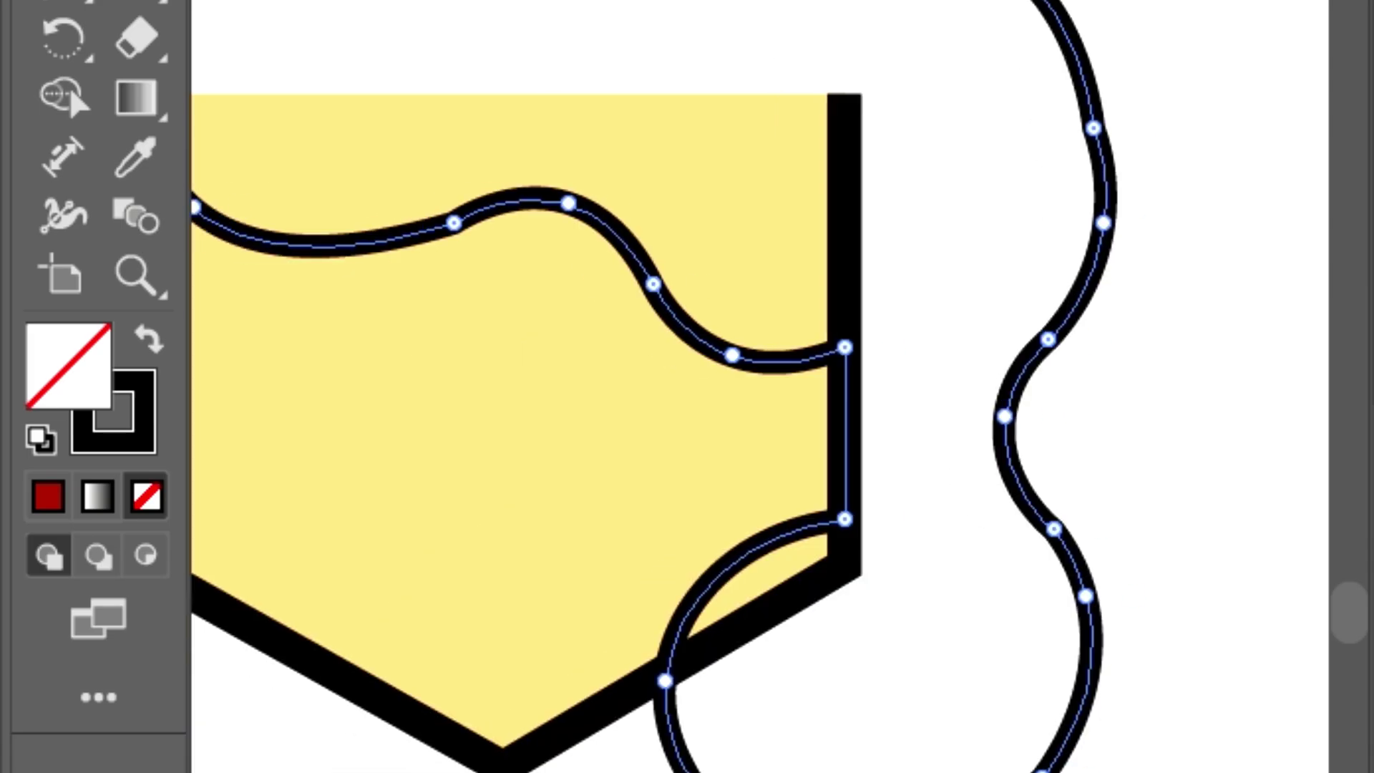
scroll(981, 195, left, 6)
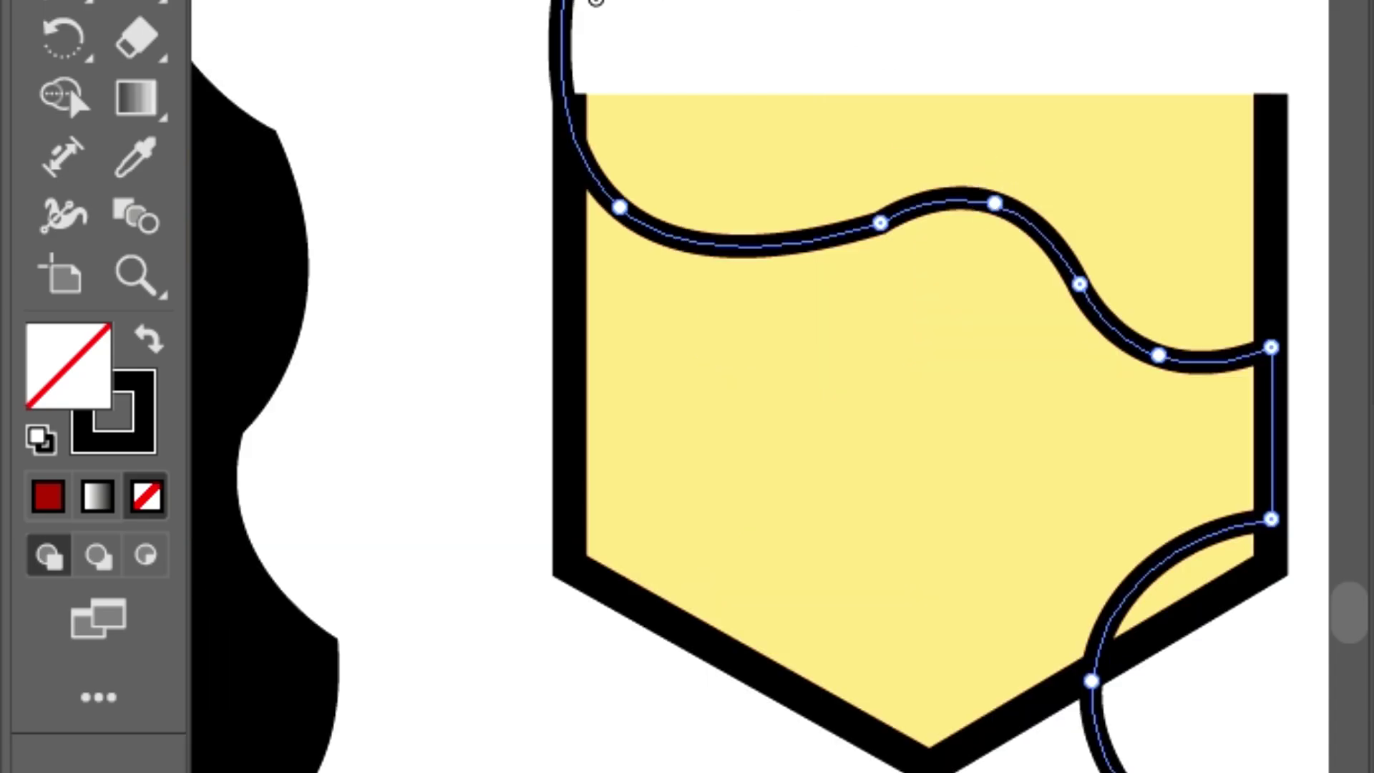
drag(595, 3, 572, 0)
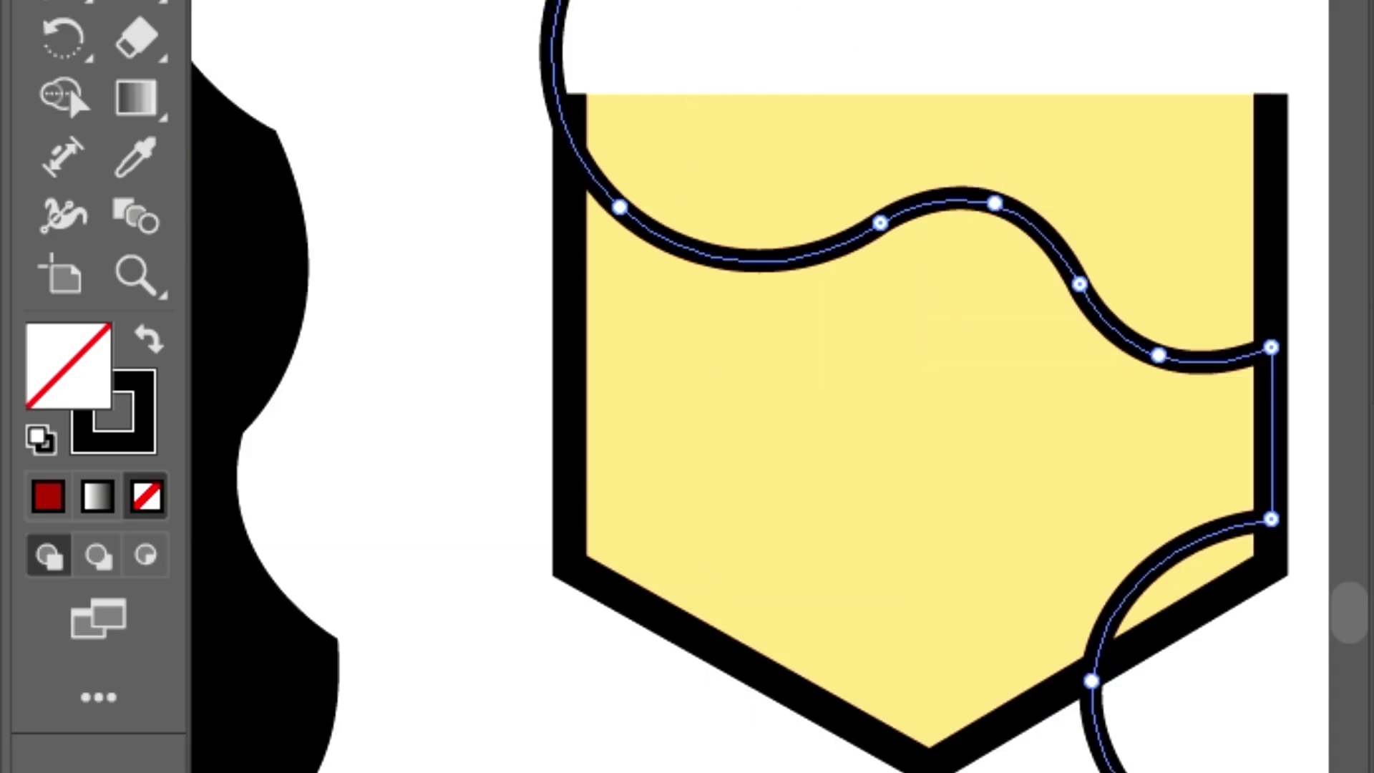
Fill the whole hair shape with black and deselect it.
key(v)
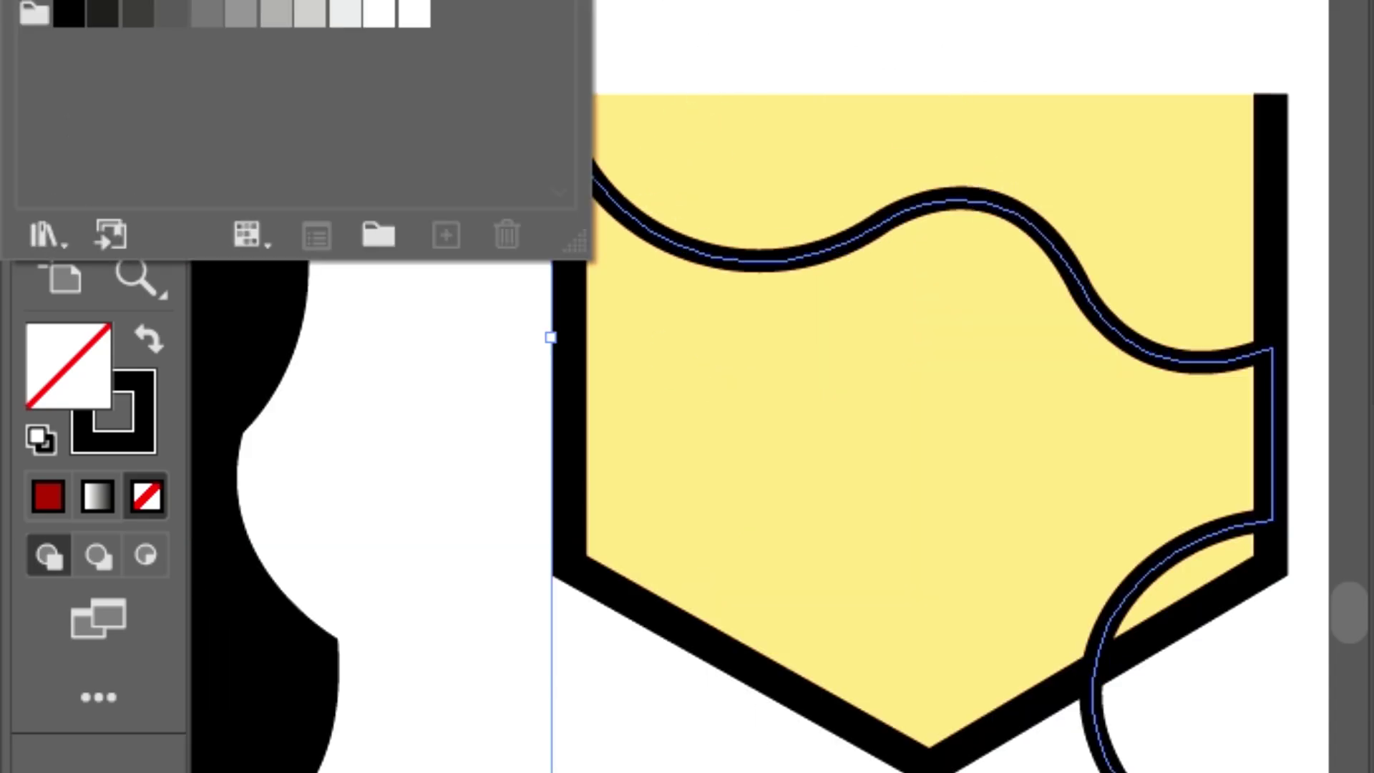
click(69, 13)
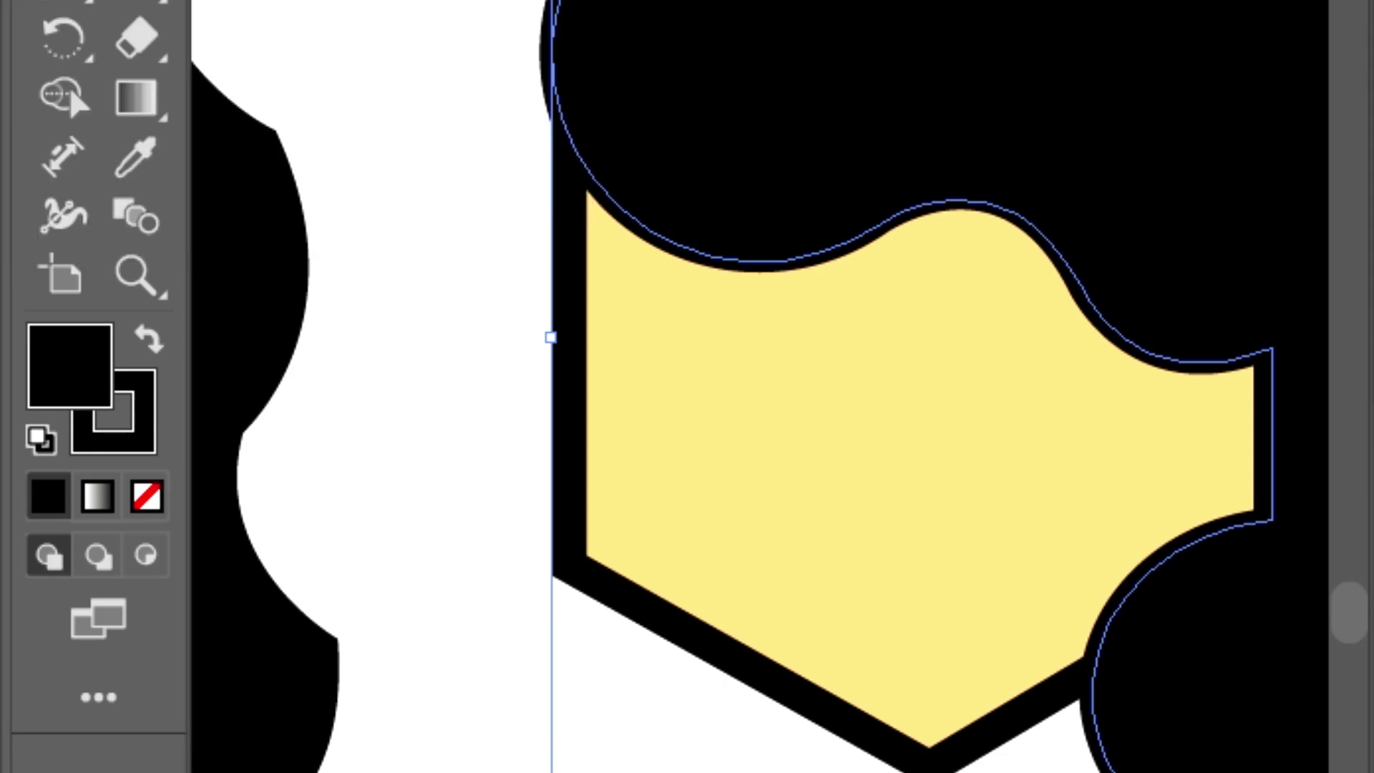
key(ctrl+shift+a)
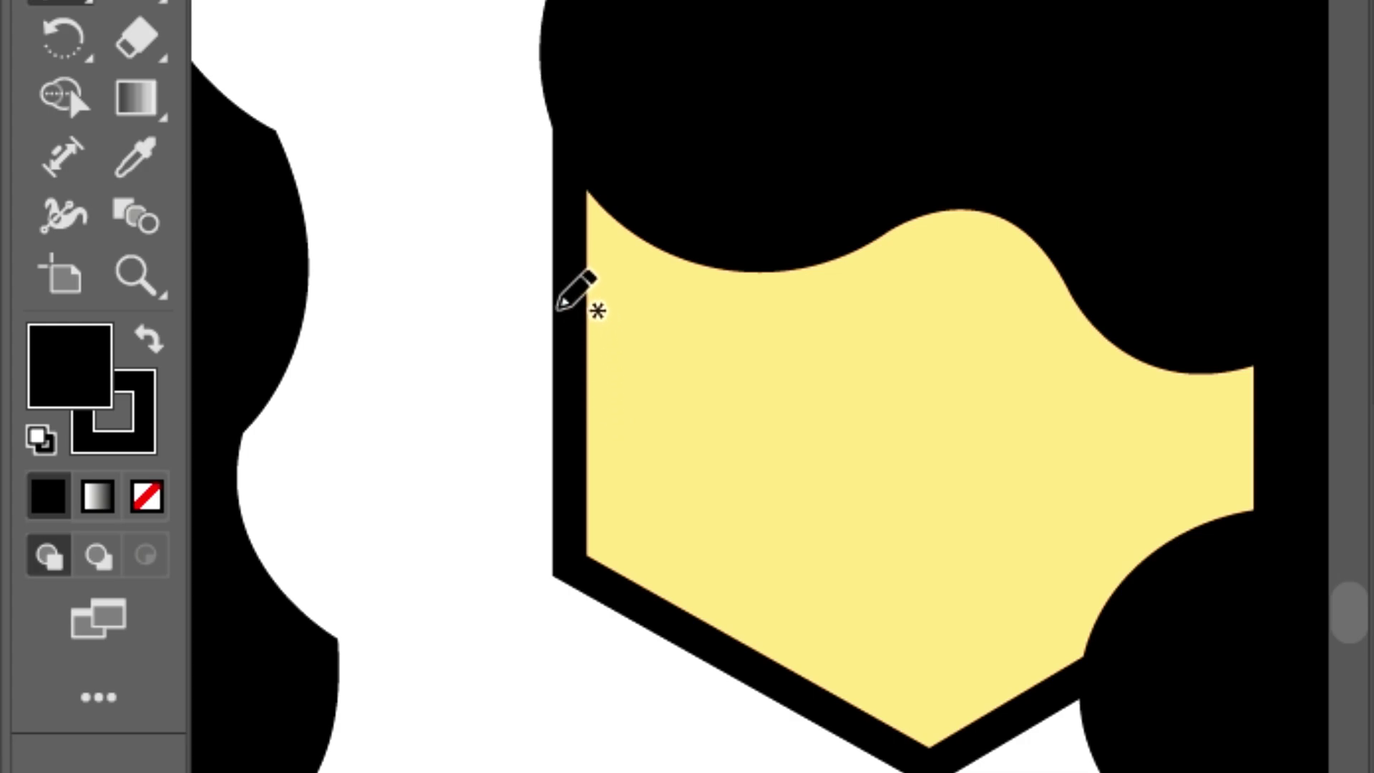
Sketch a teardrop hair lock down the face's left side, discarding two unsatisfactory attempts.
mouse_move(560, 310)
mouse_down()
mouse_move(460, 650)
mouse_move(684, 719)
mouse_move(715, 655)
mouse_up()
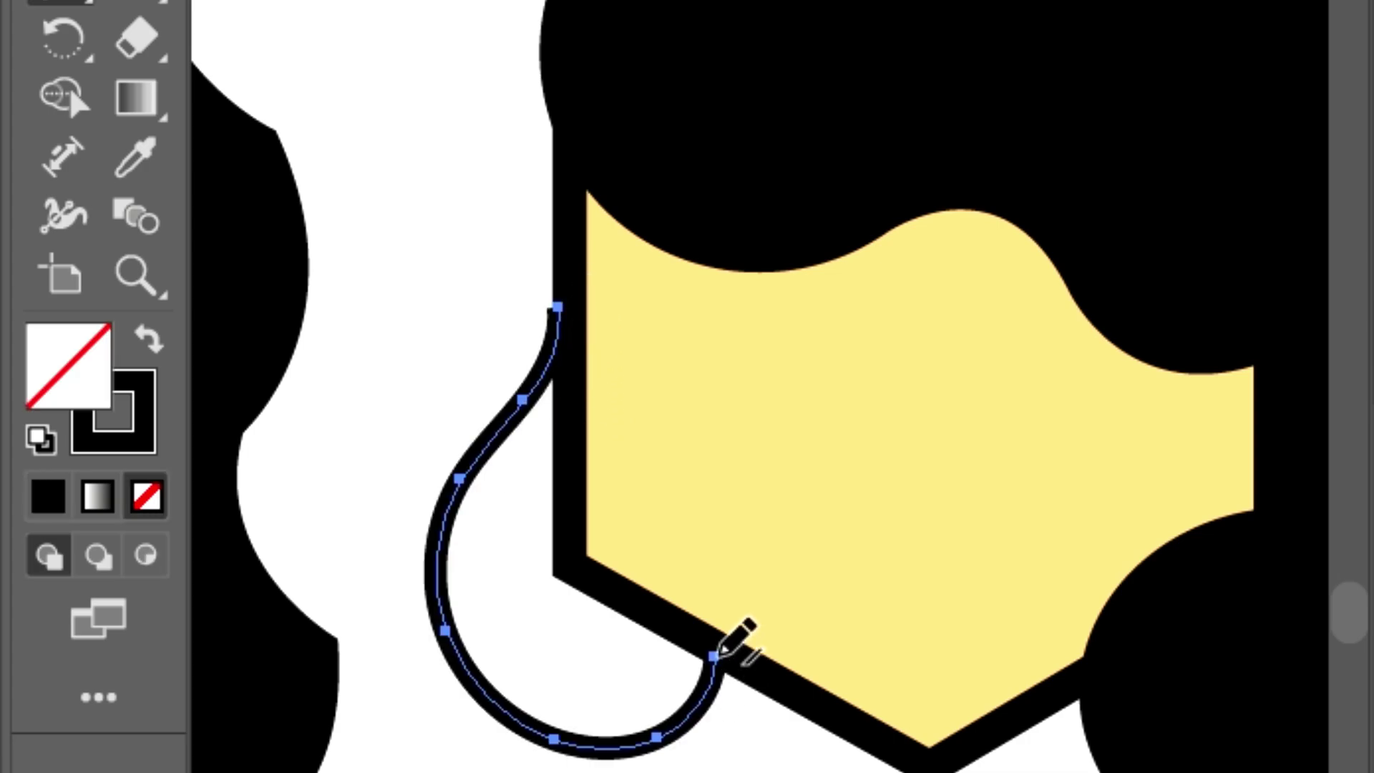
key(v)
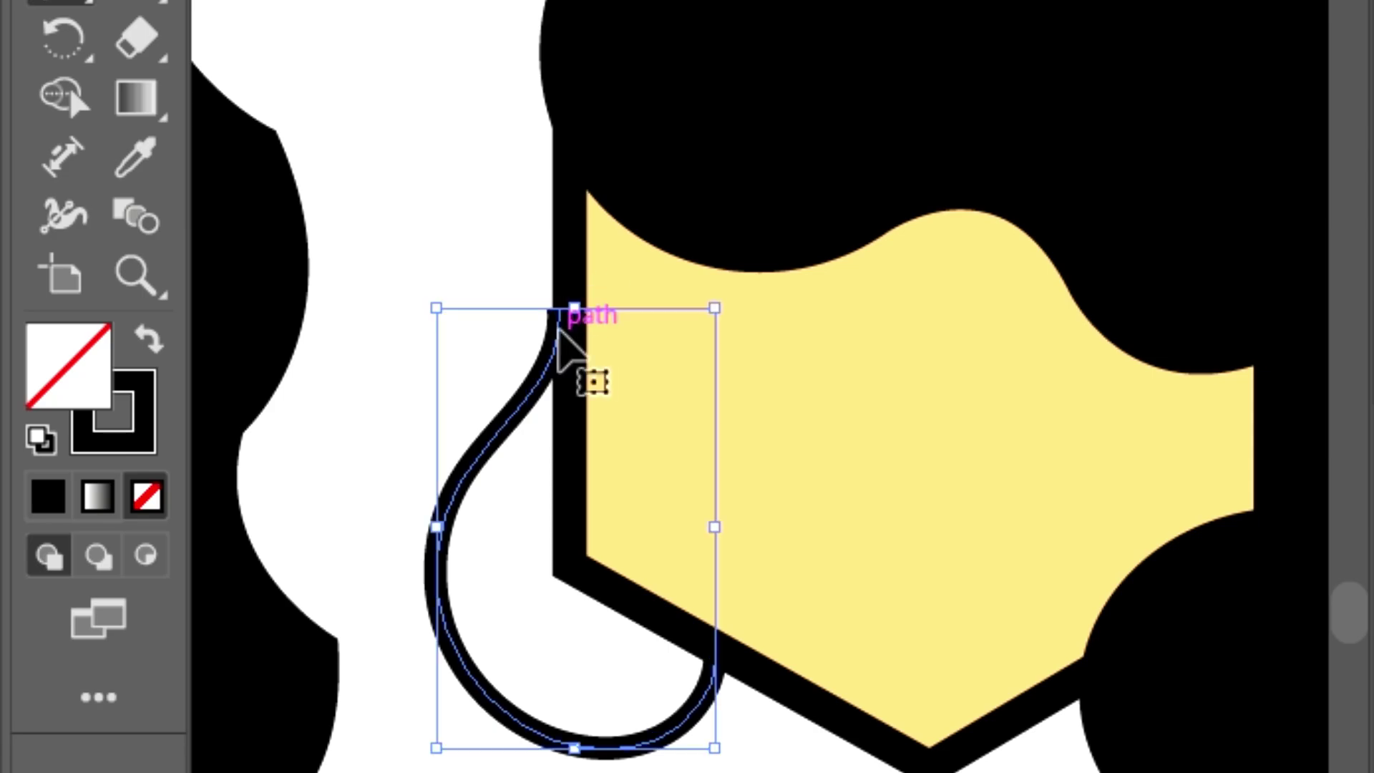
key(Delete)
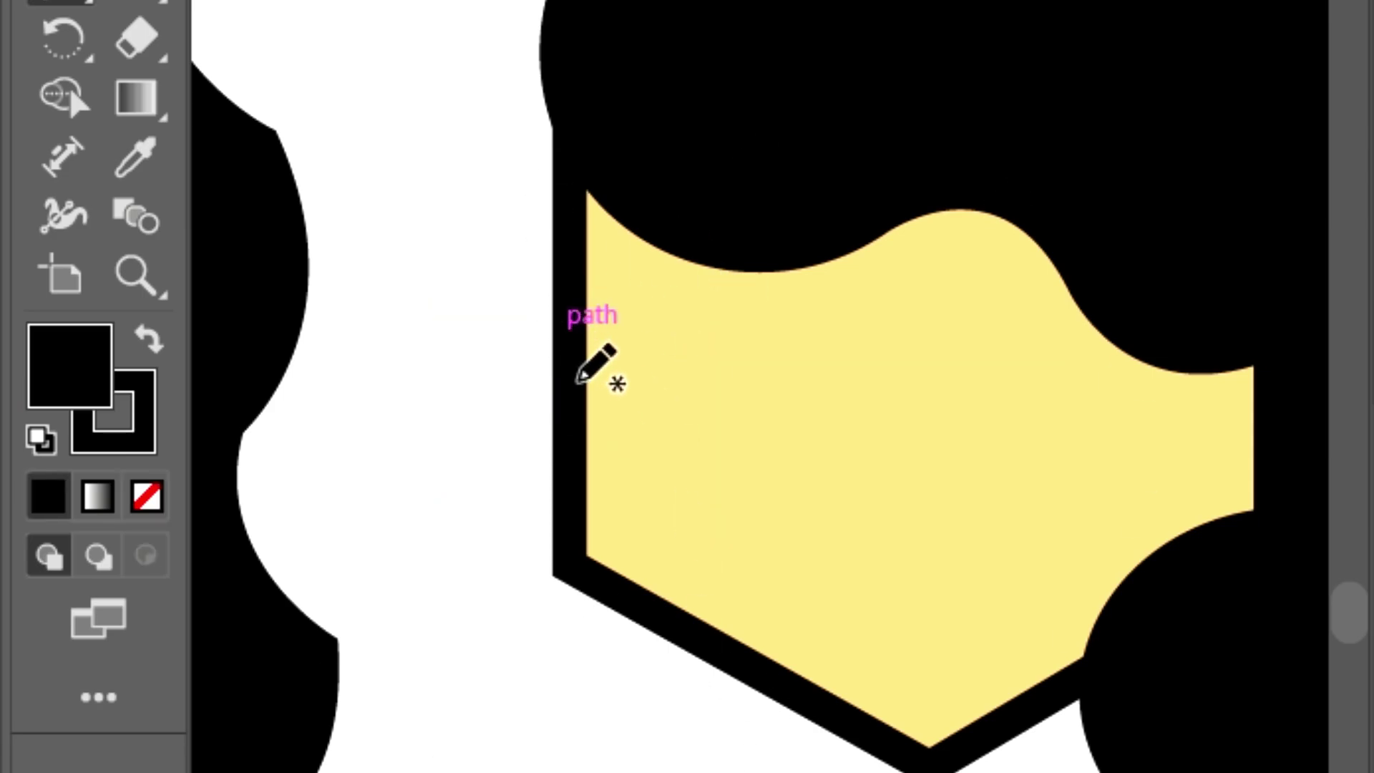
mouse_move(570, 249)
mouse_down()
mouse_move(641, 769)
mouse_move(599, 495)
mouse_up()
key(ctrl+z)
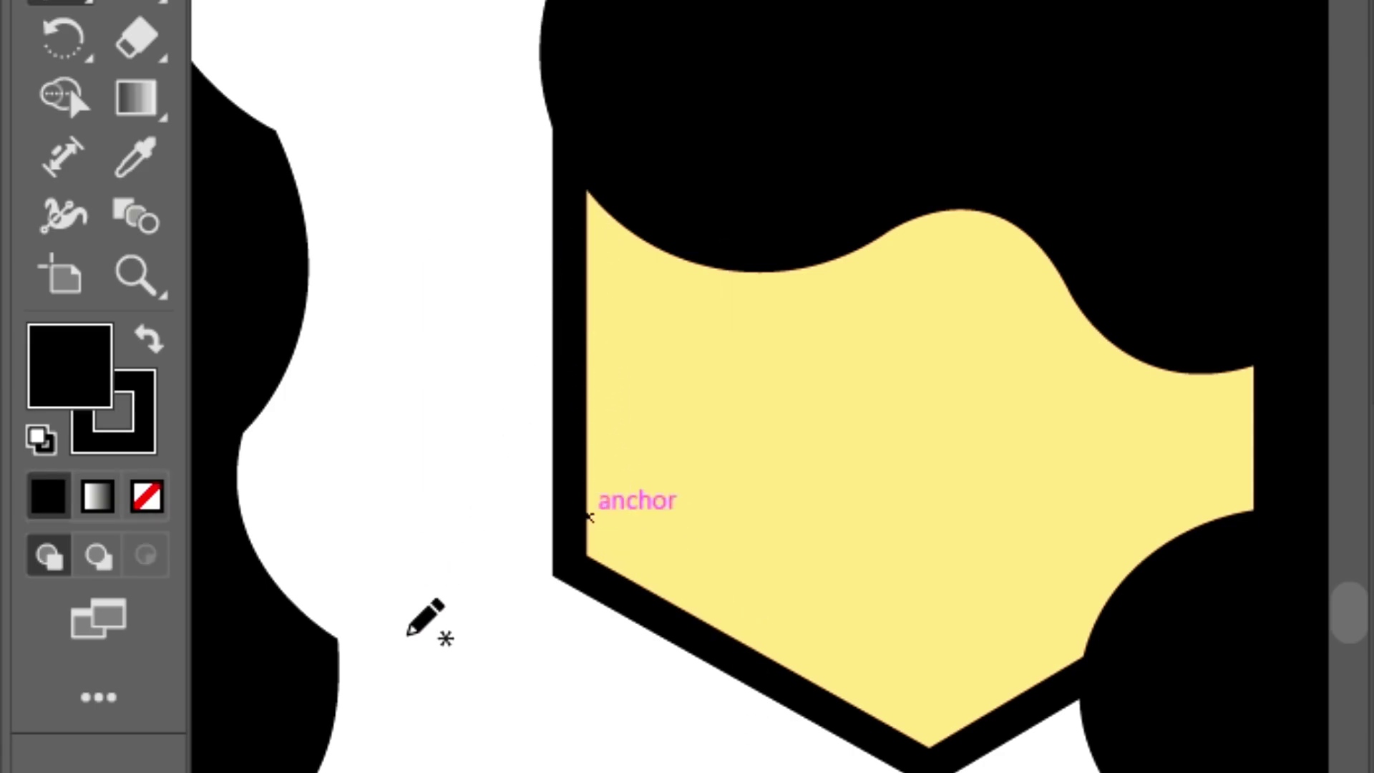
Redraw the left hair lock and fill it black.
mouse_move(571, 205)
mouse_down()
mouse_move(625, 472)
mouse_move(553, 464)
mouse_move(566, 202)
mouse_up()
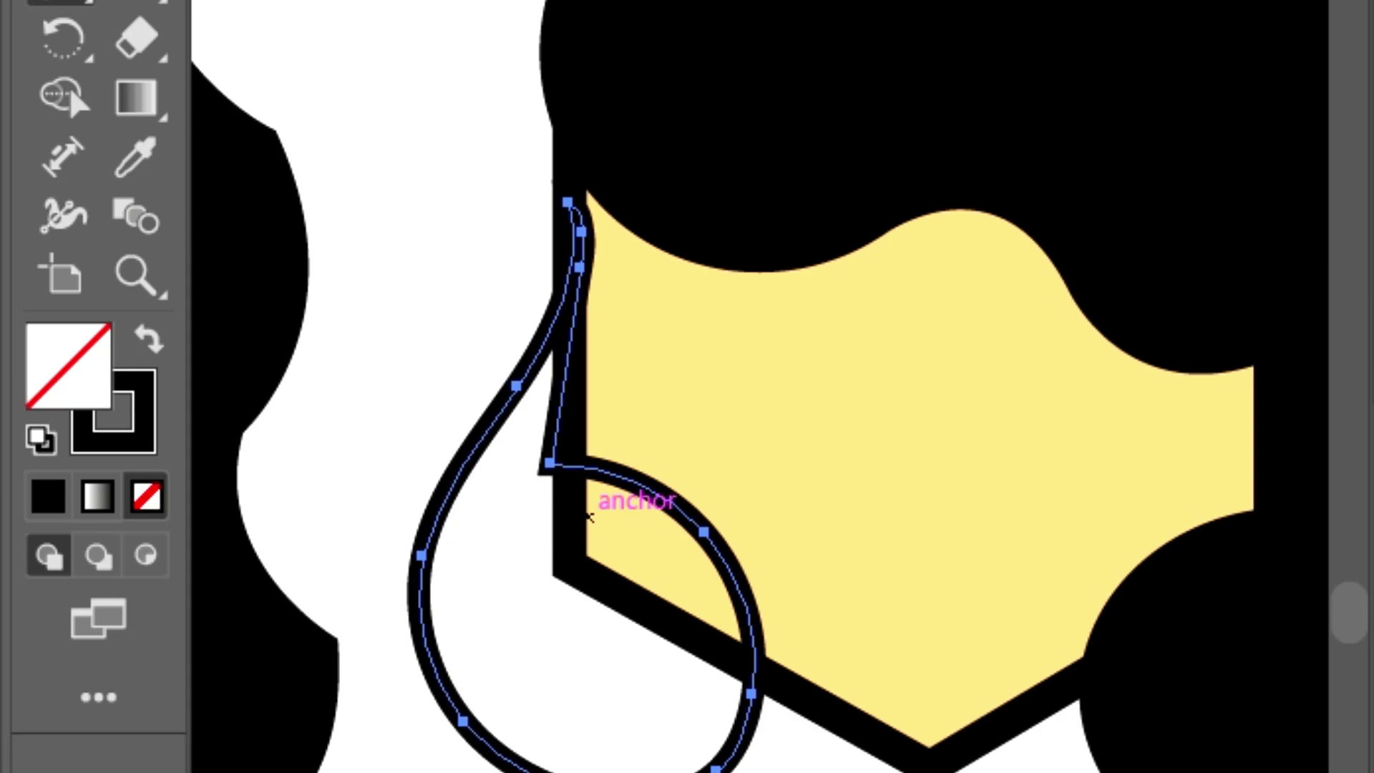
key(v)
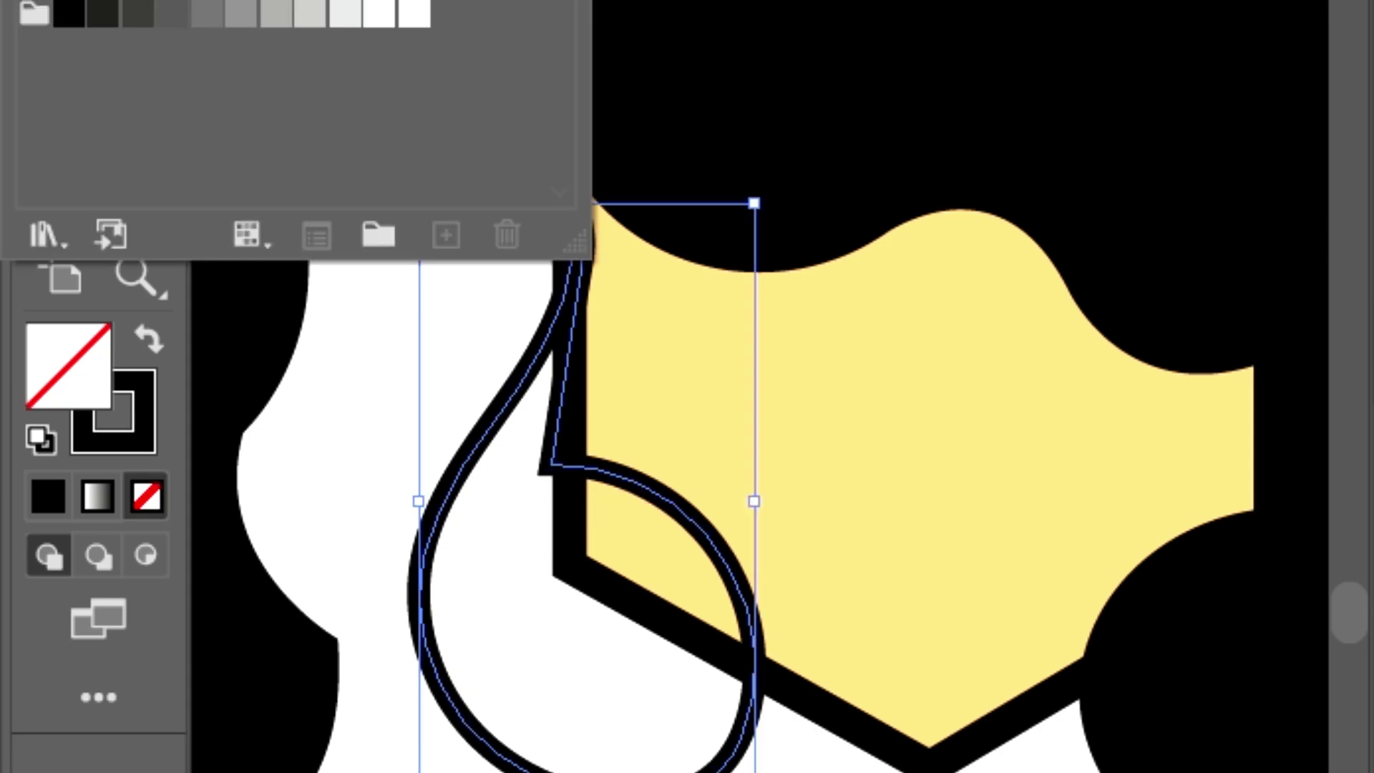
click(68, 13)
key(Escape)
key(ctrl+shift+a)
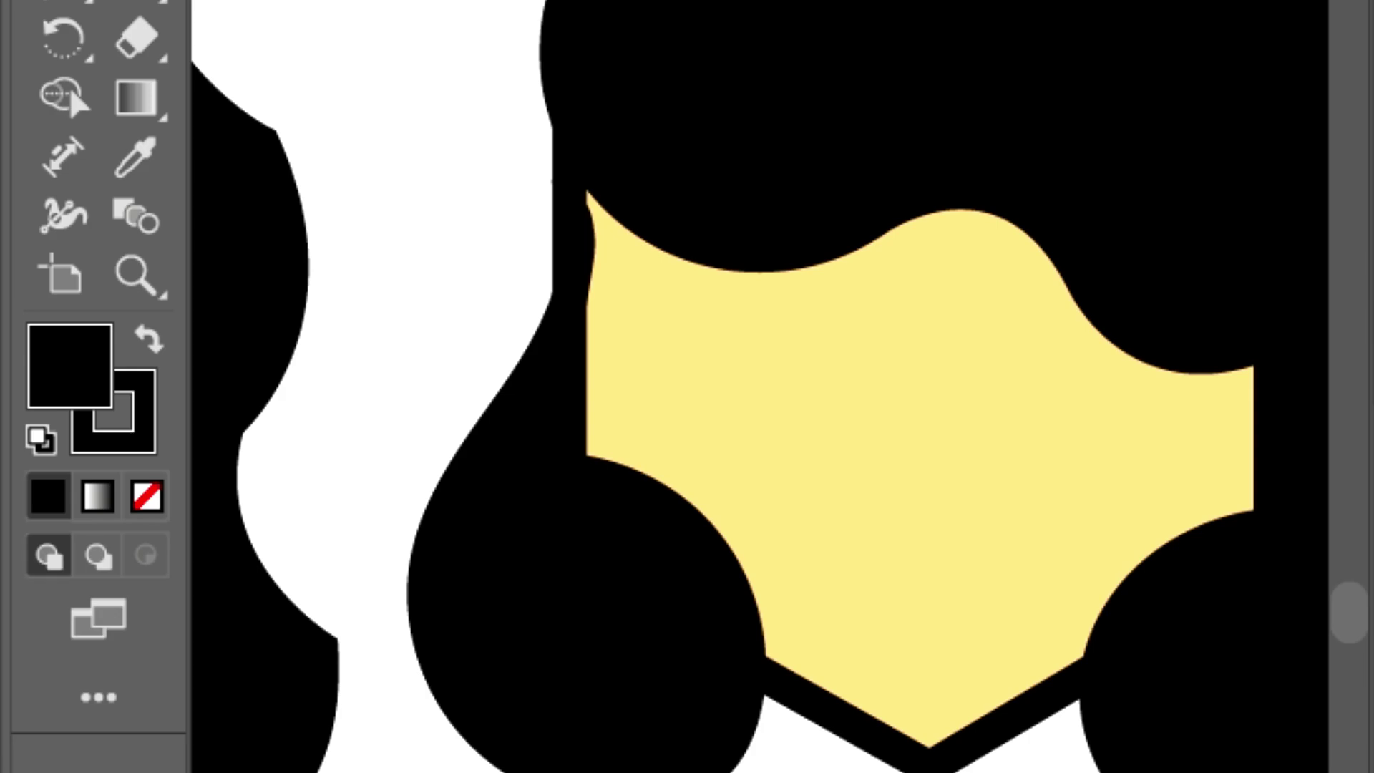
scroll(758, 387, down, 2)
scroll(759, 387, down, 1)
scroll(759, 387, up, 3)
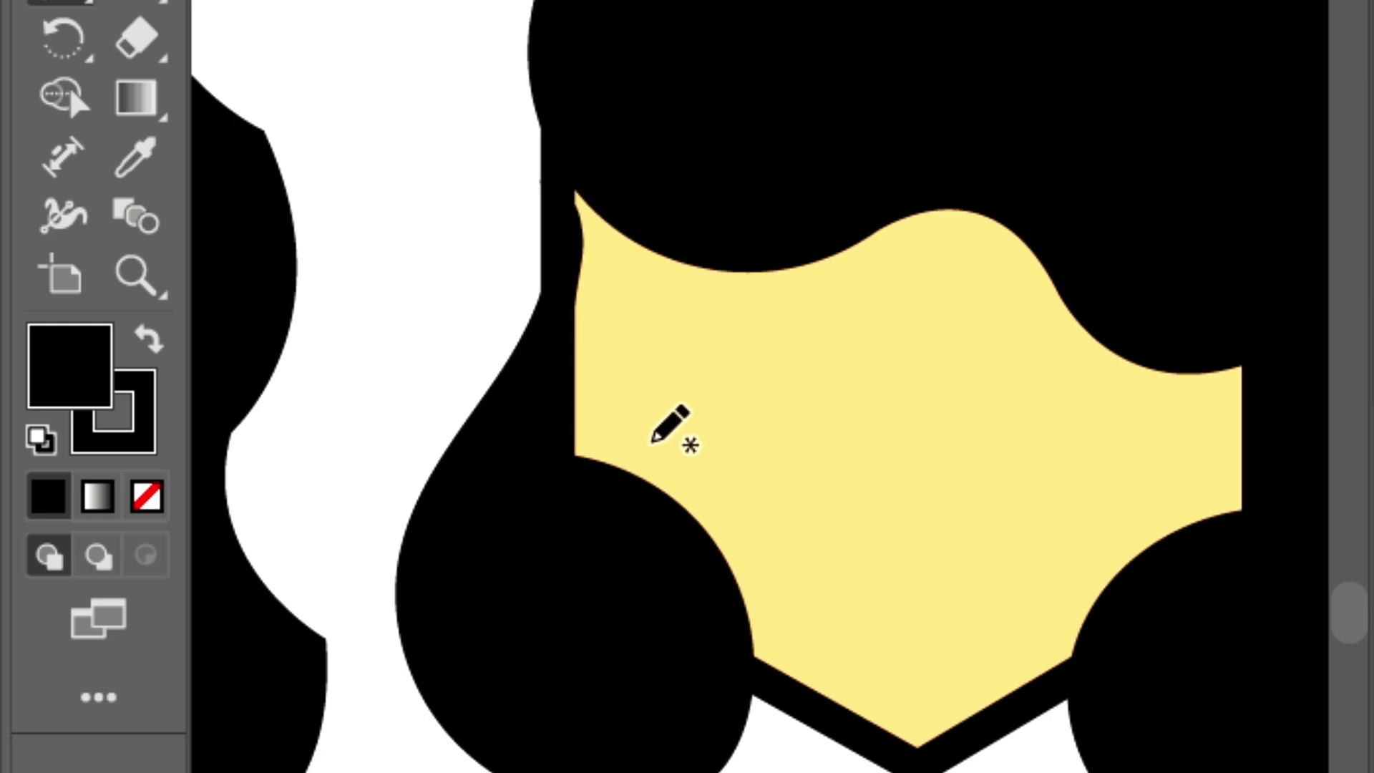
Pencil two closed arc eyes and a curved smile below them, with stroke set to None.
drag(659, 377, 829, 368)
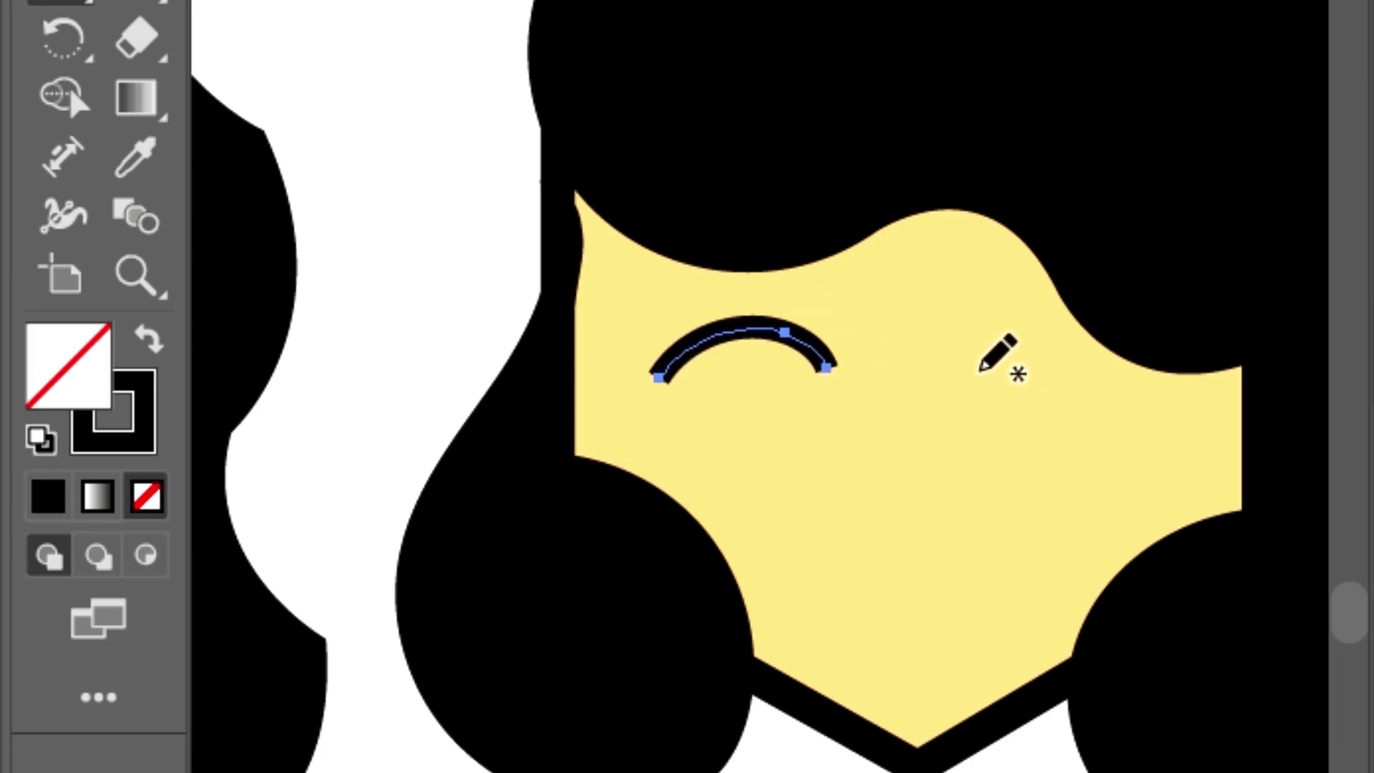
drag(979, 369, 1180, 350)
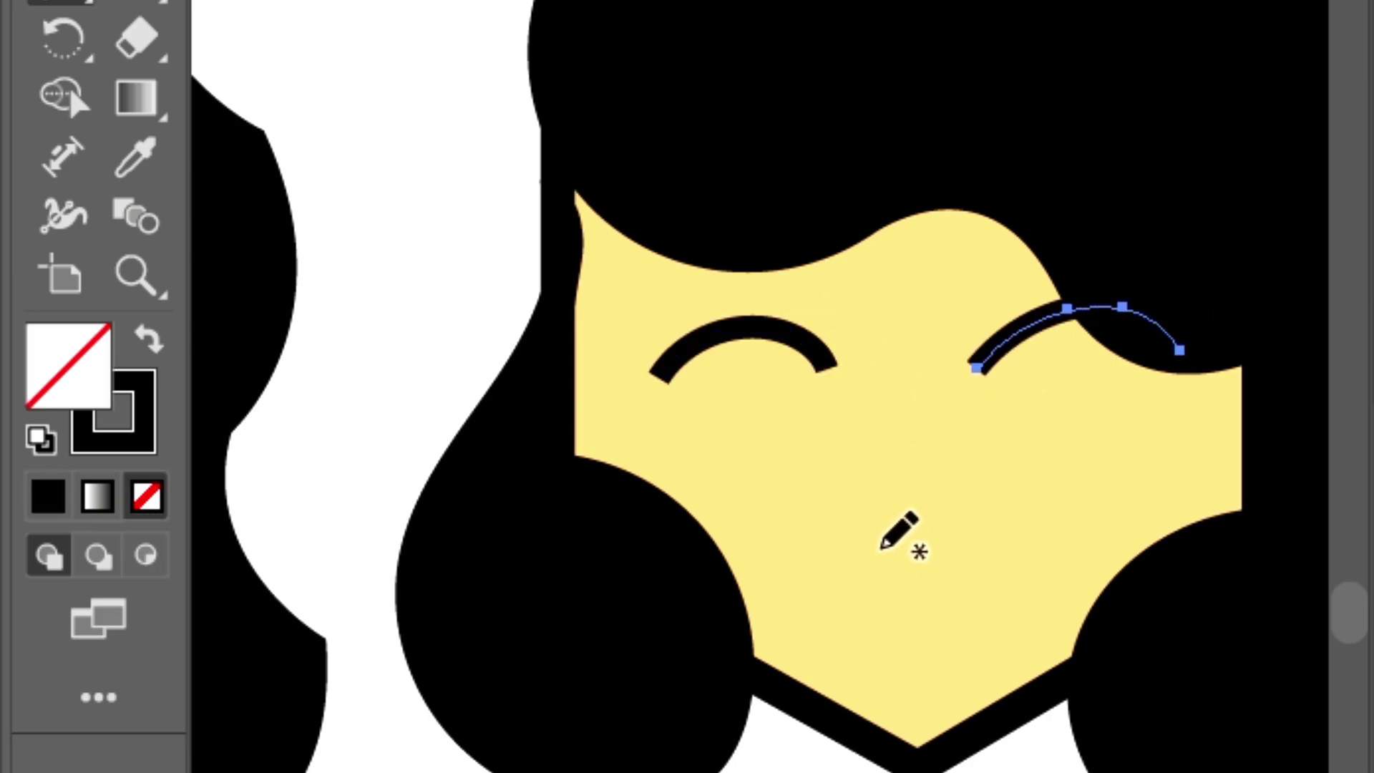
drag(854, 529, 1006, 504)
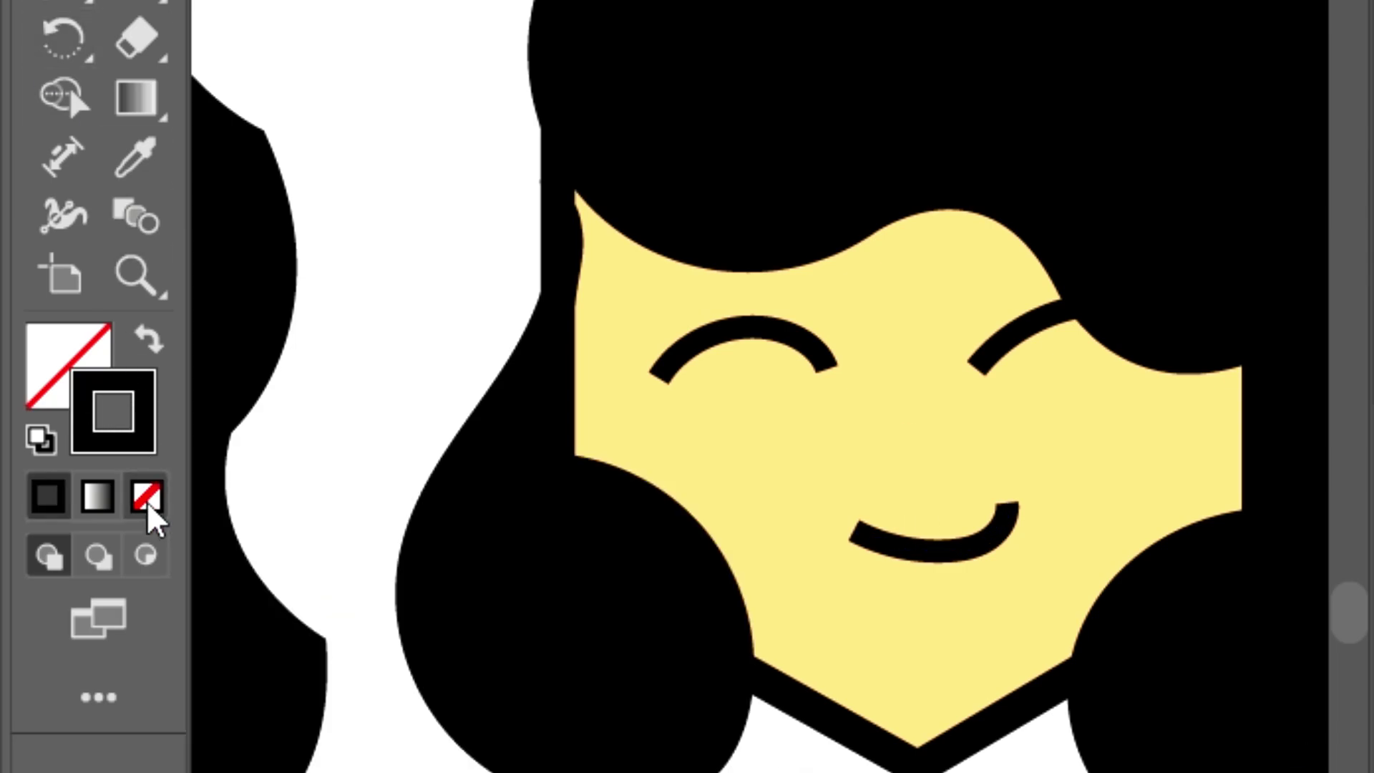
click(148, 497)
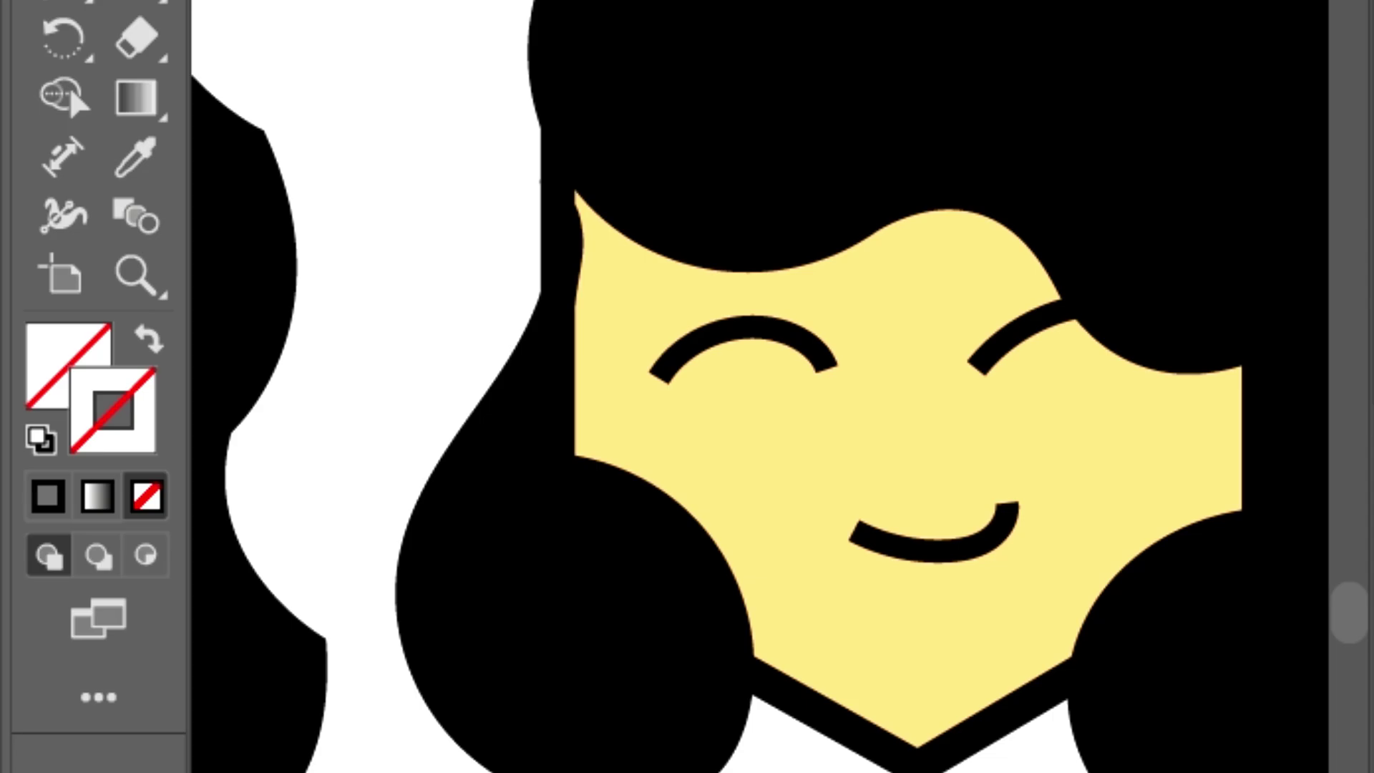
key(ctrl+minus)
Colour the small ellipse with another girl's dark red lip colour and move it onto the new smile.
scroll(759, 386, left, 5)
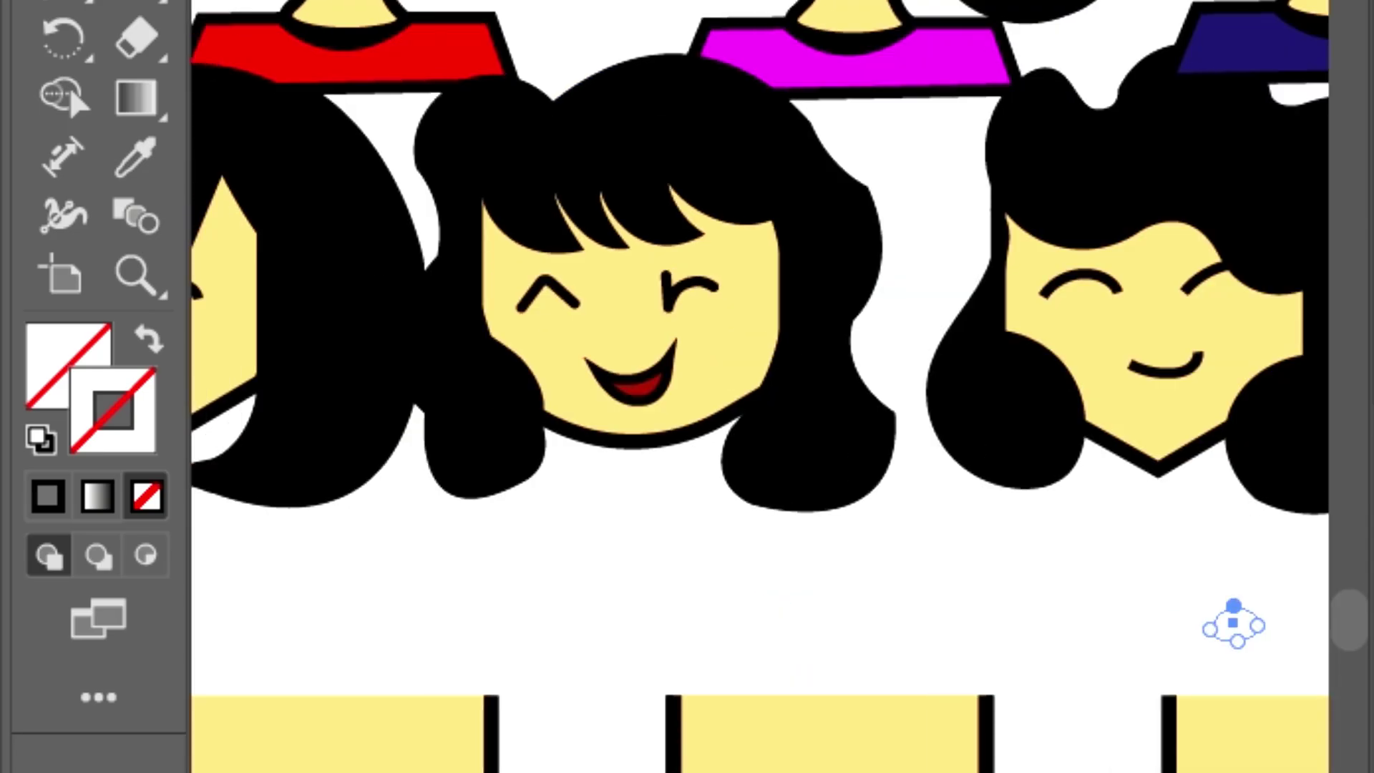
scroll(395, 256, left, 5)
scroll(613, 383, left, 5)
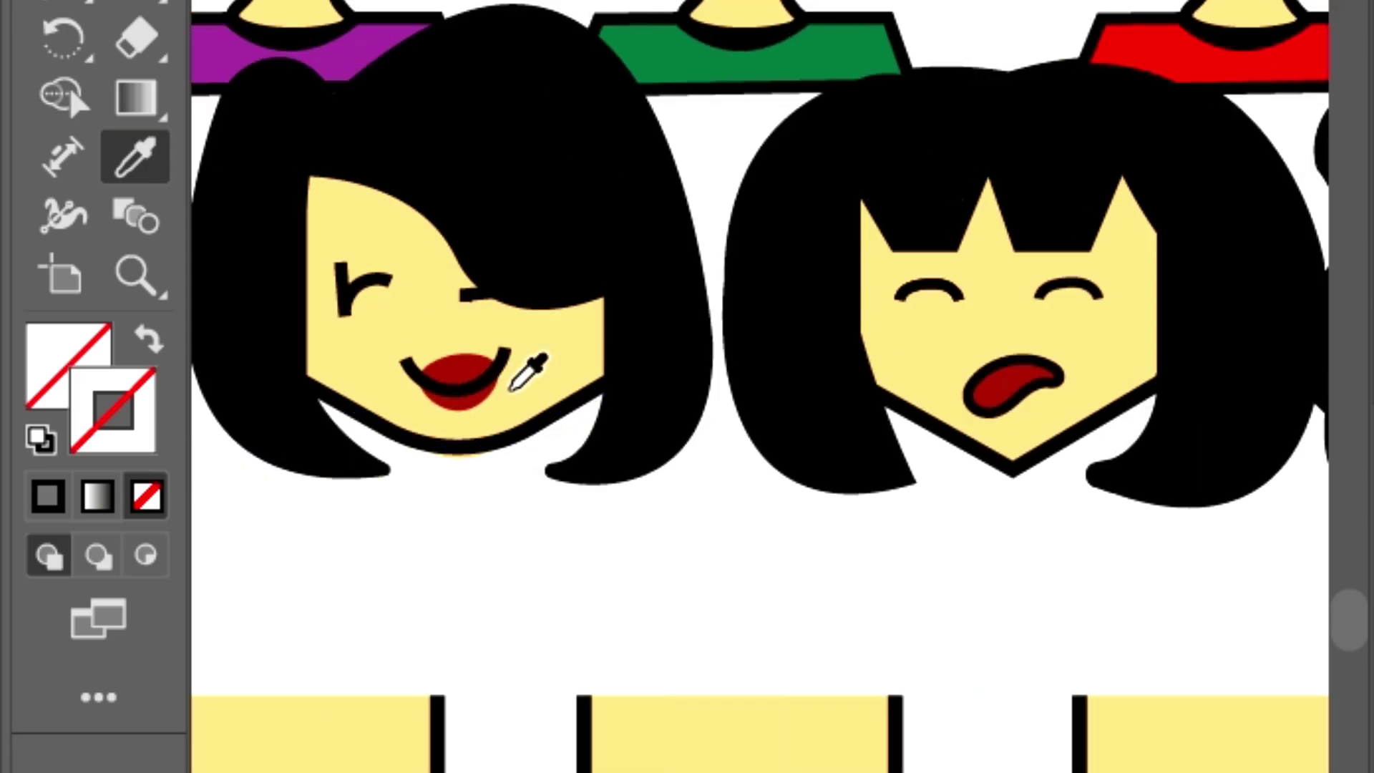
click(444, 376)
scroll(742, 500, right, 5)
scroll(742, 500, right, 2)
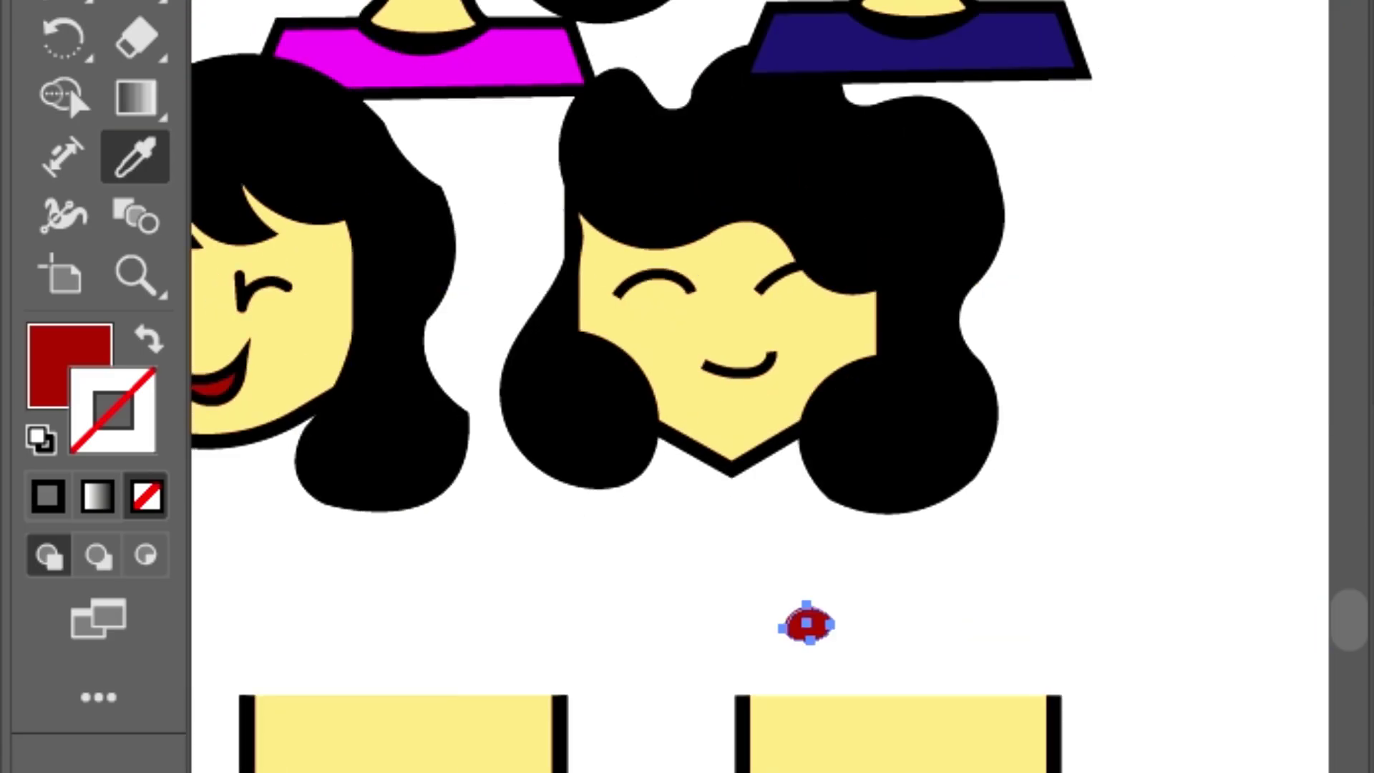
key(v)
mouse_move(807, 624)
mouse_down()
mouse_move(816, 634)
mouse_move(750, 372)
mouse_up()
key(ctrl+plus)
key(ctrl+plus)
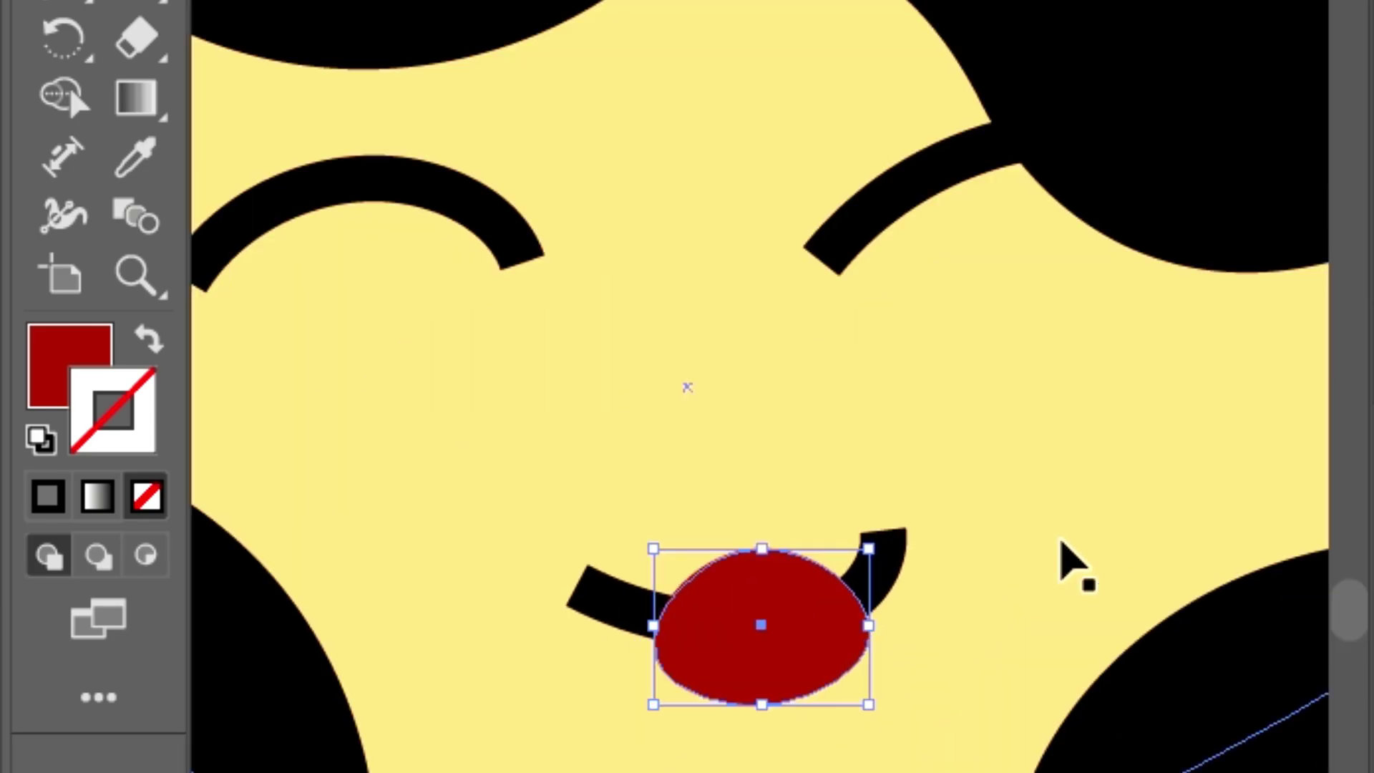
Drag the ellipse's left, right, top and bottom anchors into a wide rounded lip shape.
key(a)
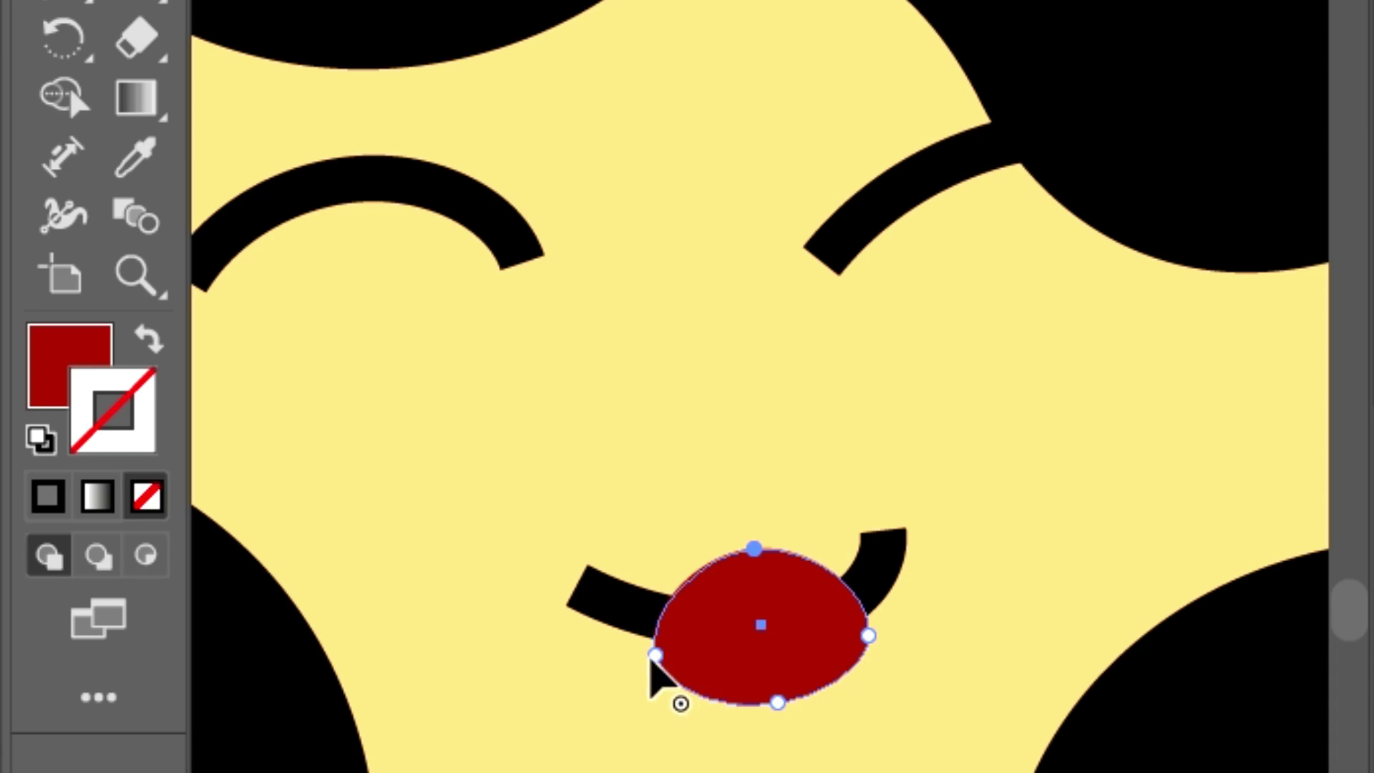
drag(653, 627, 617, 603)
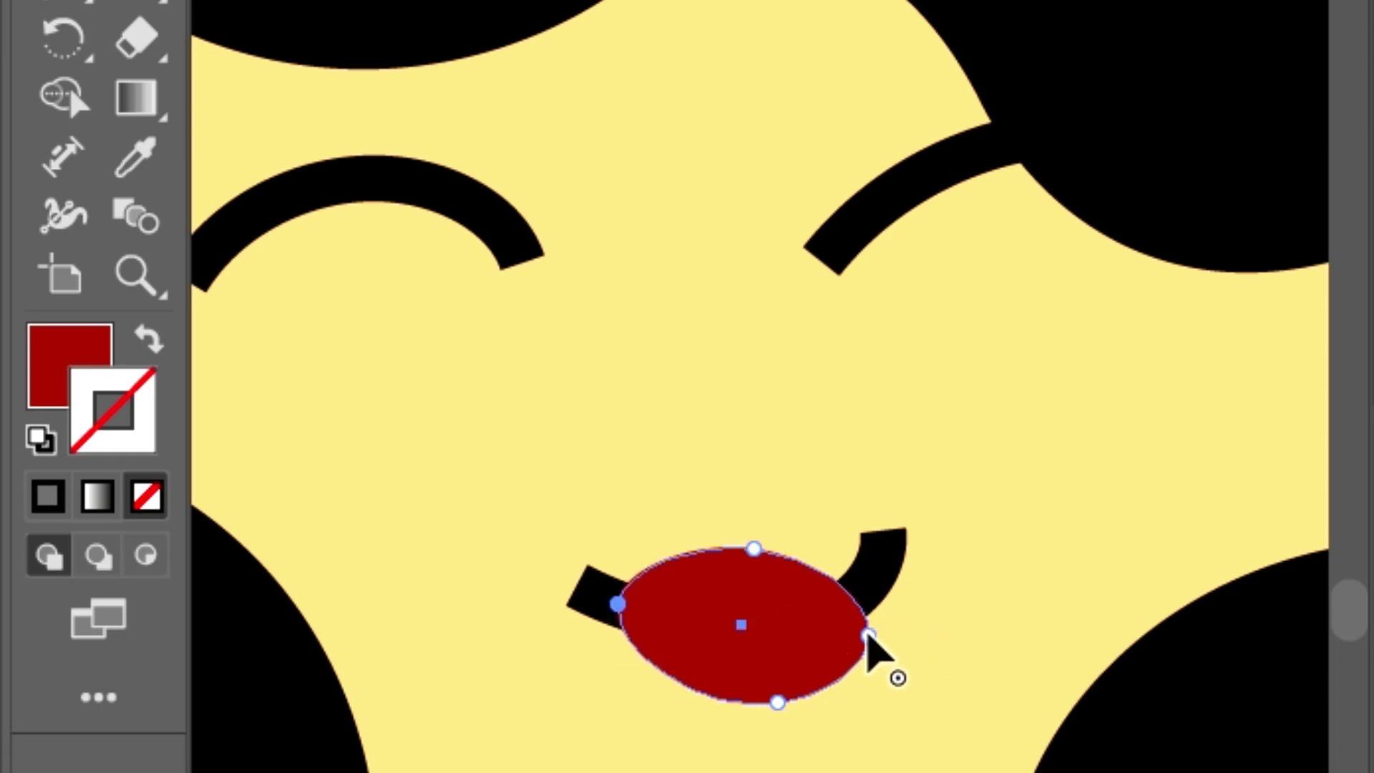
drag(868, 635, 867, 582)
drag(755, 550, 736, 549)
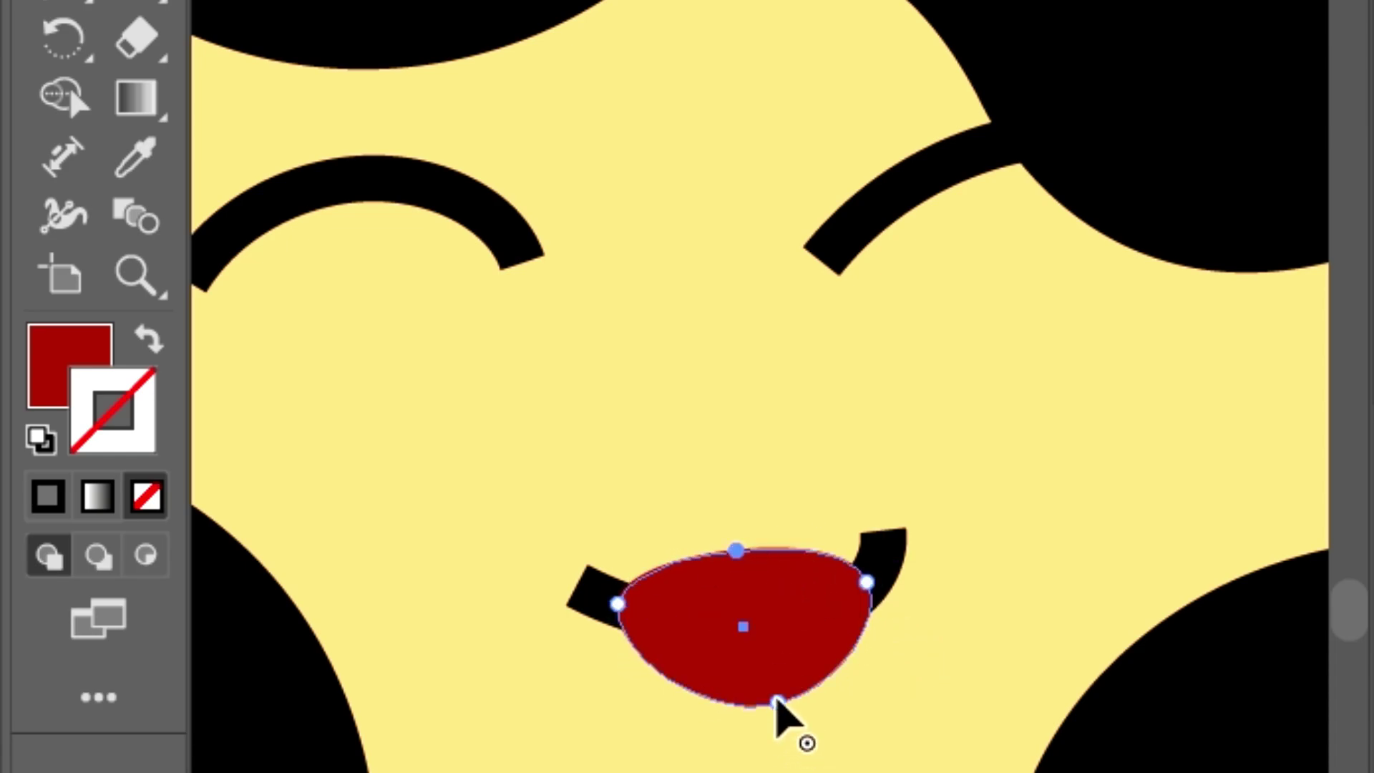
drag(778, 702, 779, 724)
Deselect the lip and select the black smile stroke.
key(p)
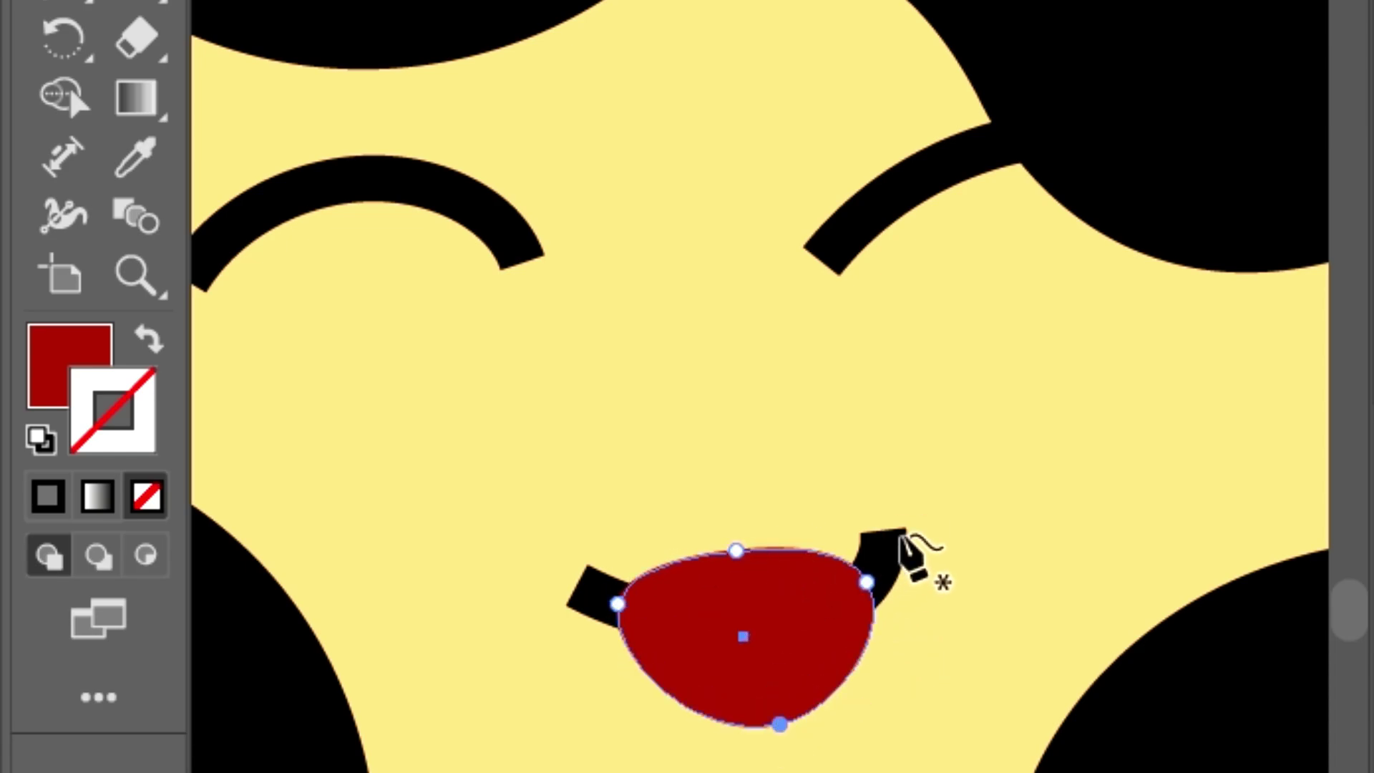
key(v)
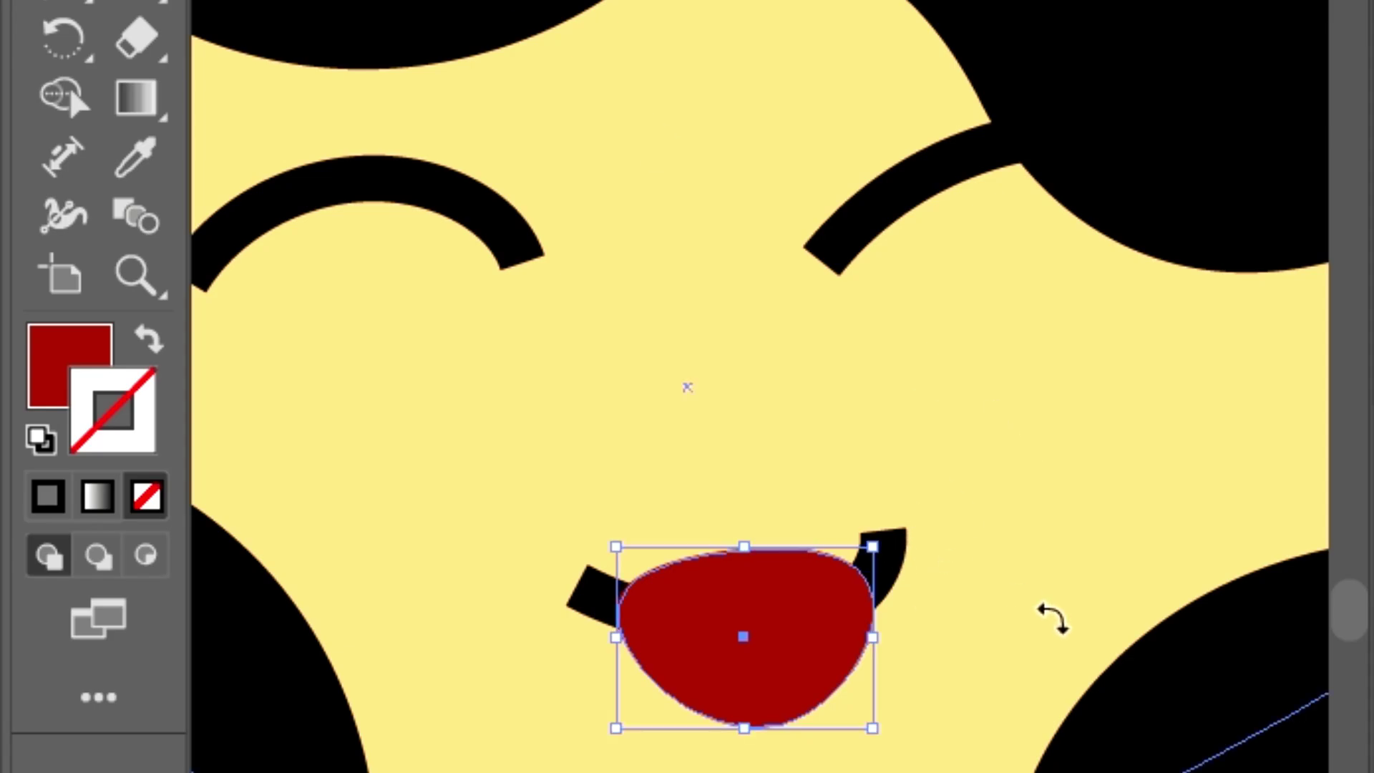
click(1052, 617)
click(880, 571)
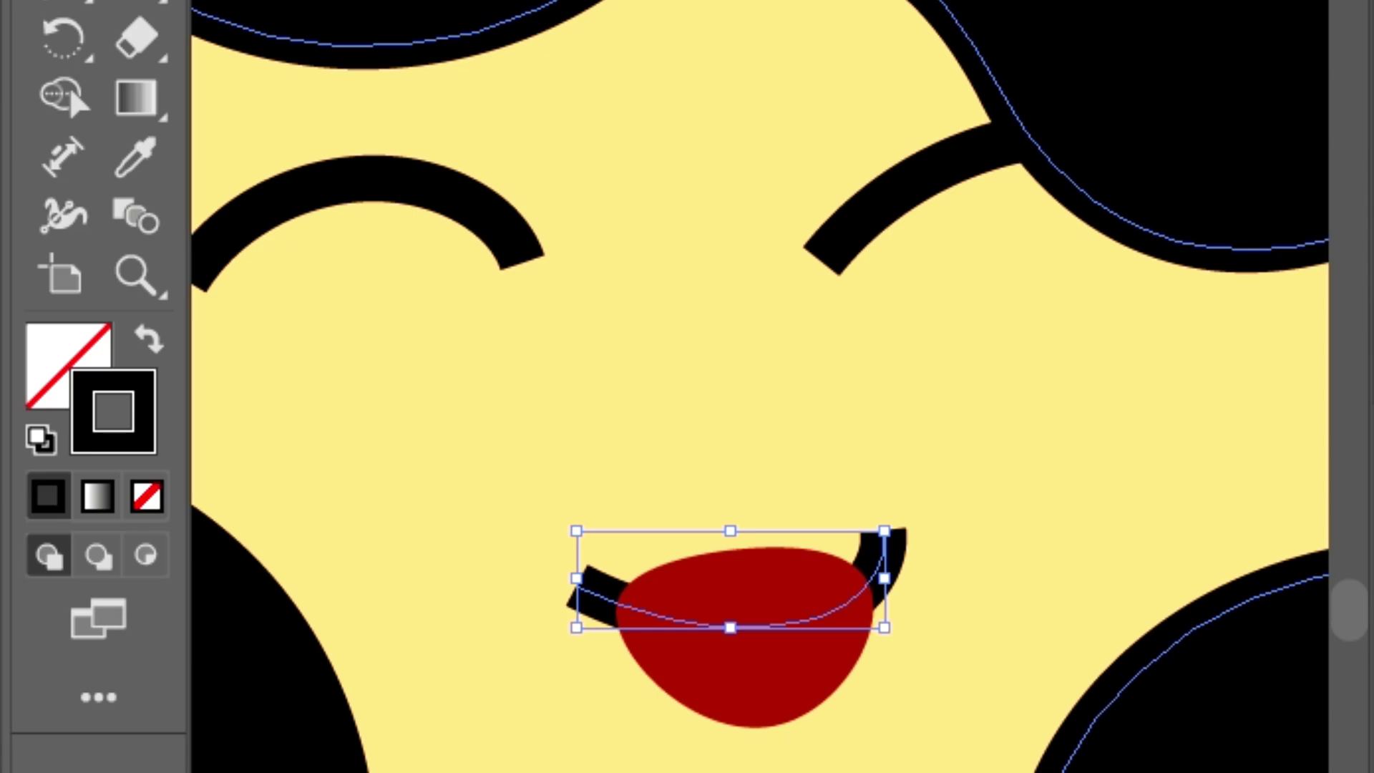
Bring the smile in front of the lip and raise the lip's bottom point with the Curvature tool.
key(ctrl+shift+bracketright)
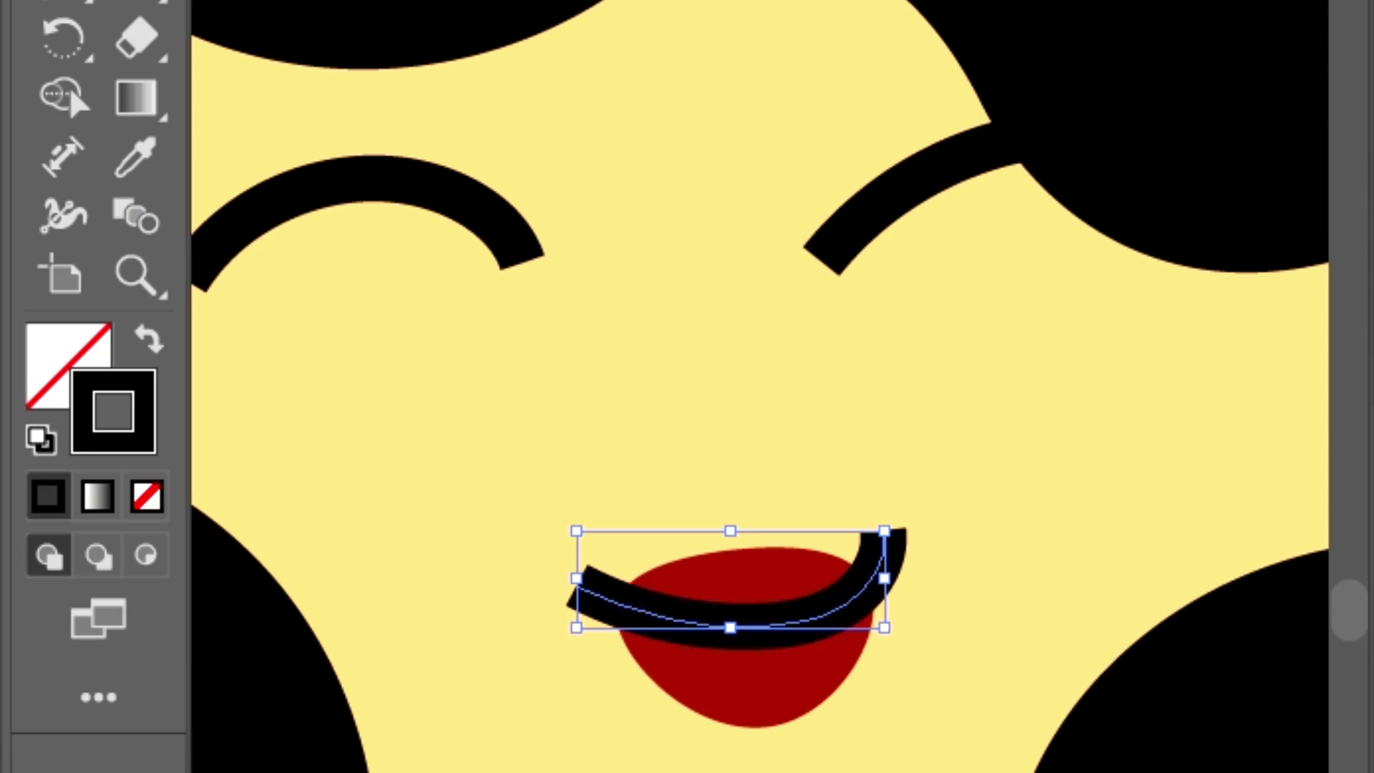
click(755, 658)
key(shift+grave)
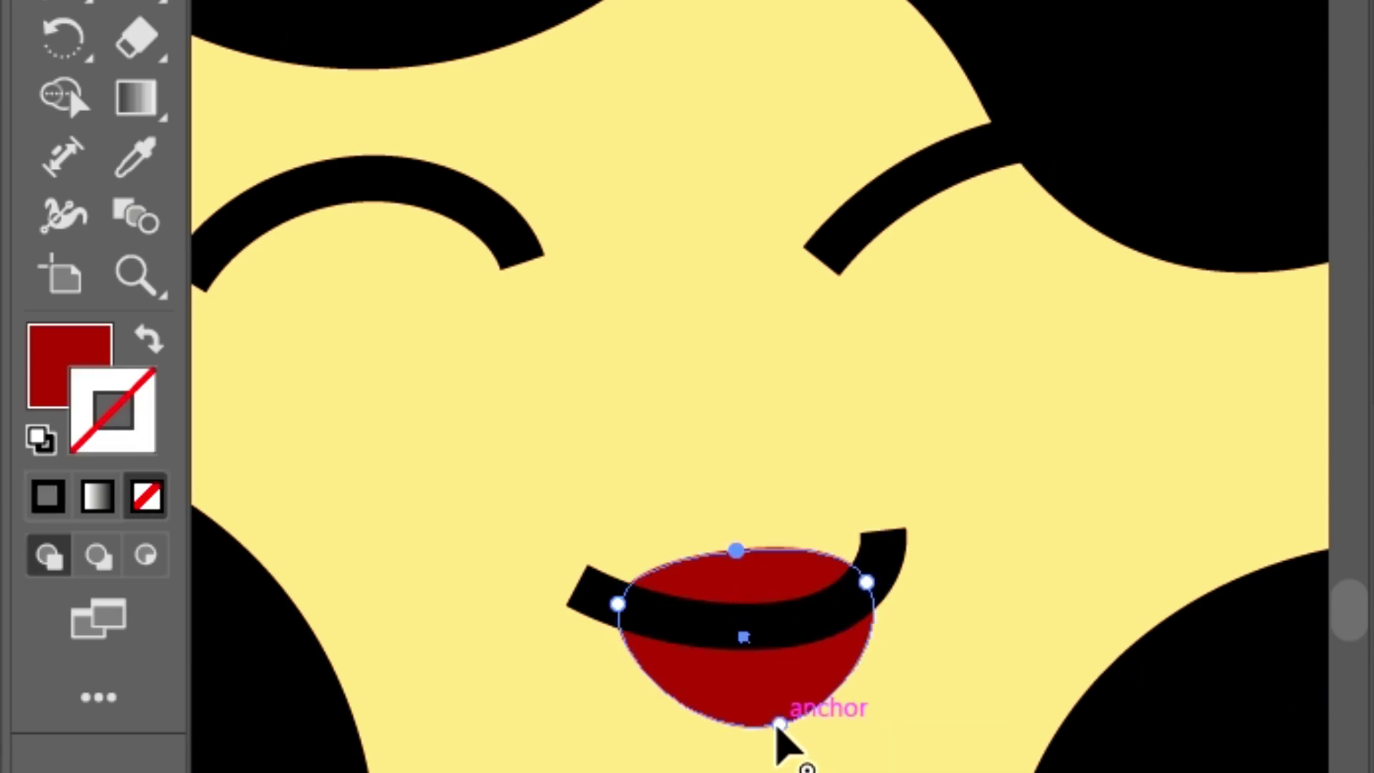
drag(773, 725, 751, 717)
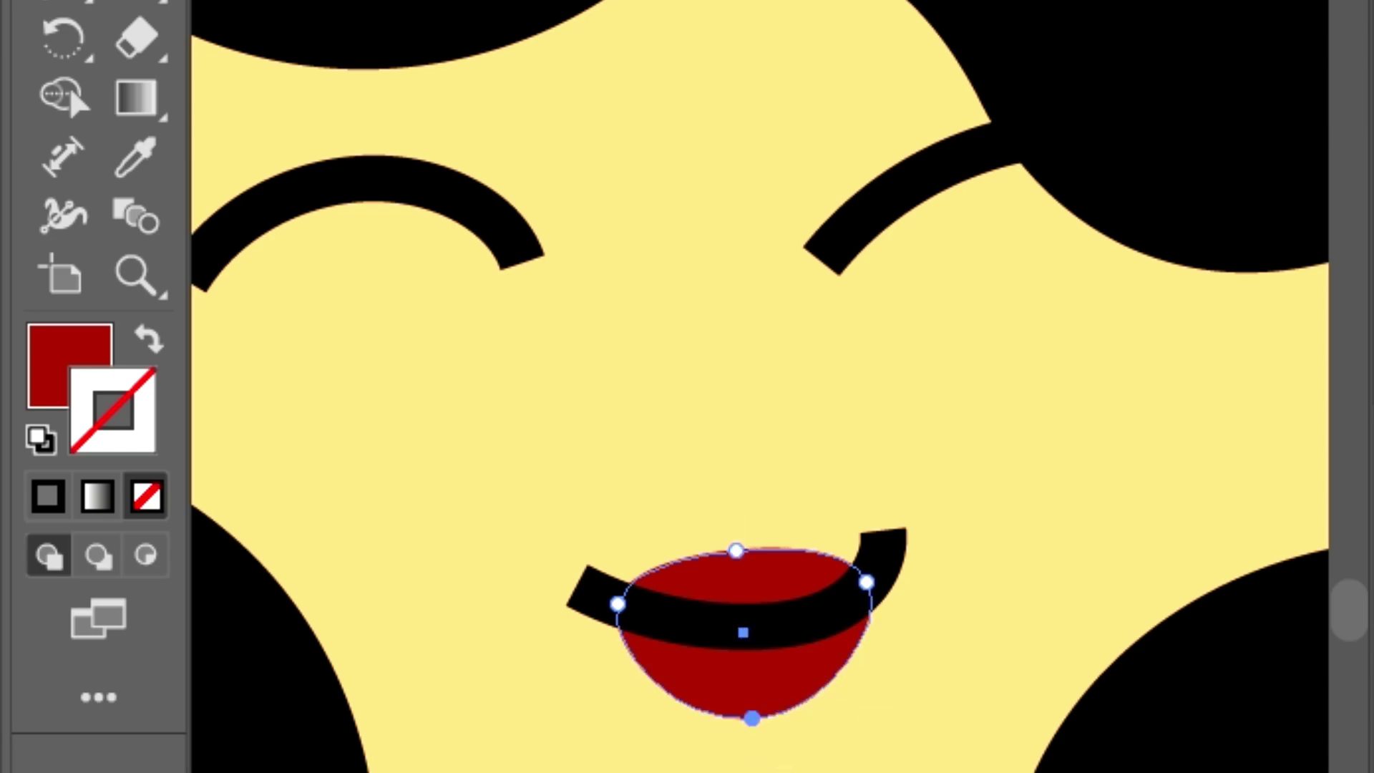
key(v)
key(ctrl+shift+a)
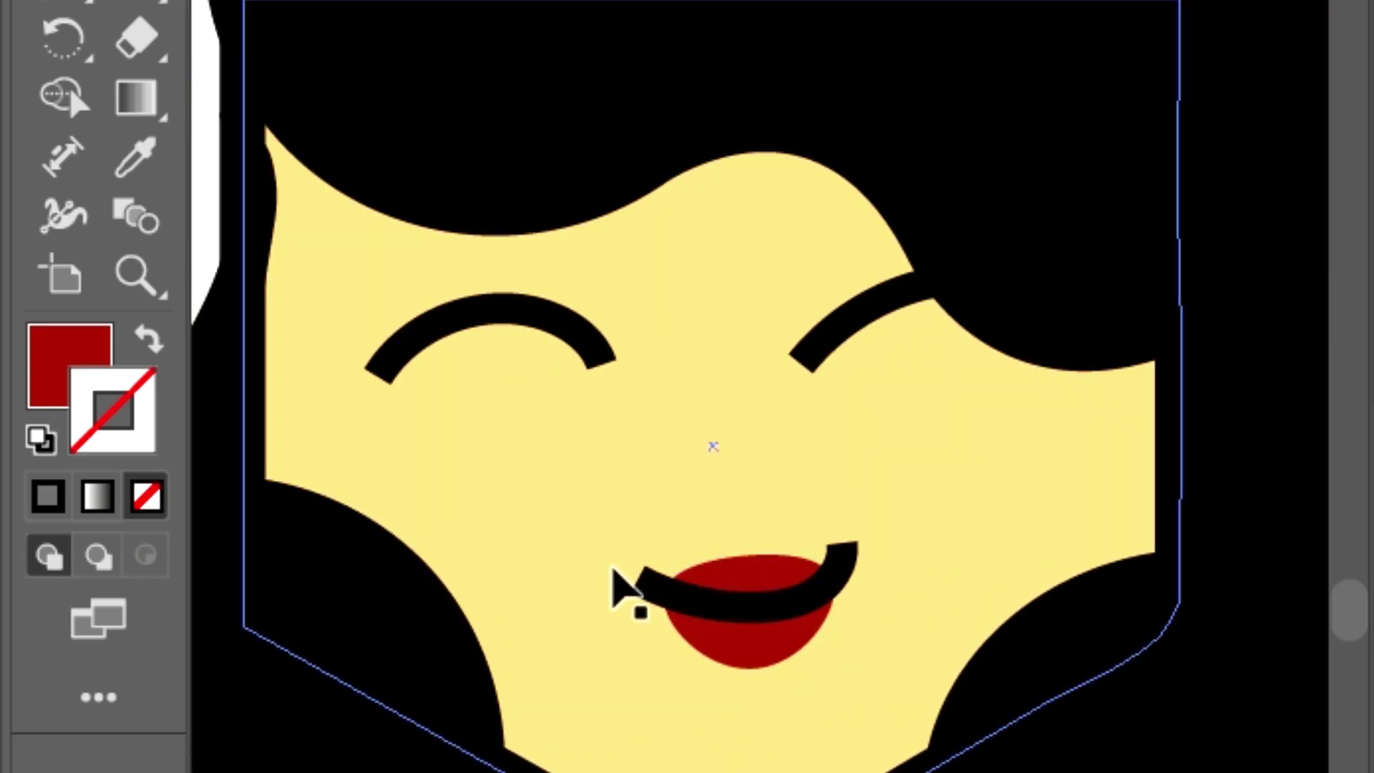
Enlarge the smile and red lip together, then zoom out to view the portrait grid.
click(719, 610)
shift+click(793, 662)
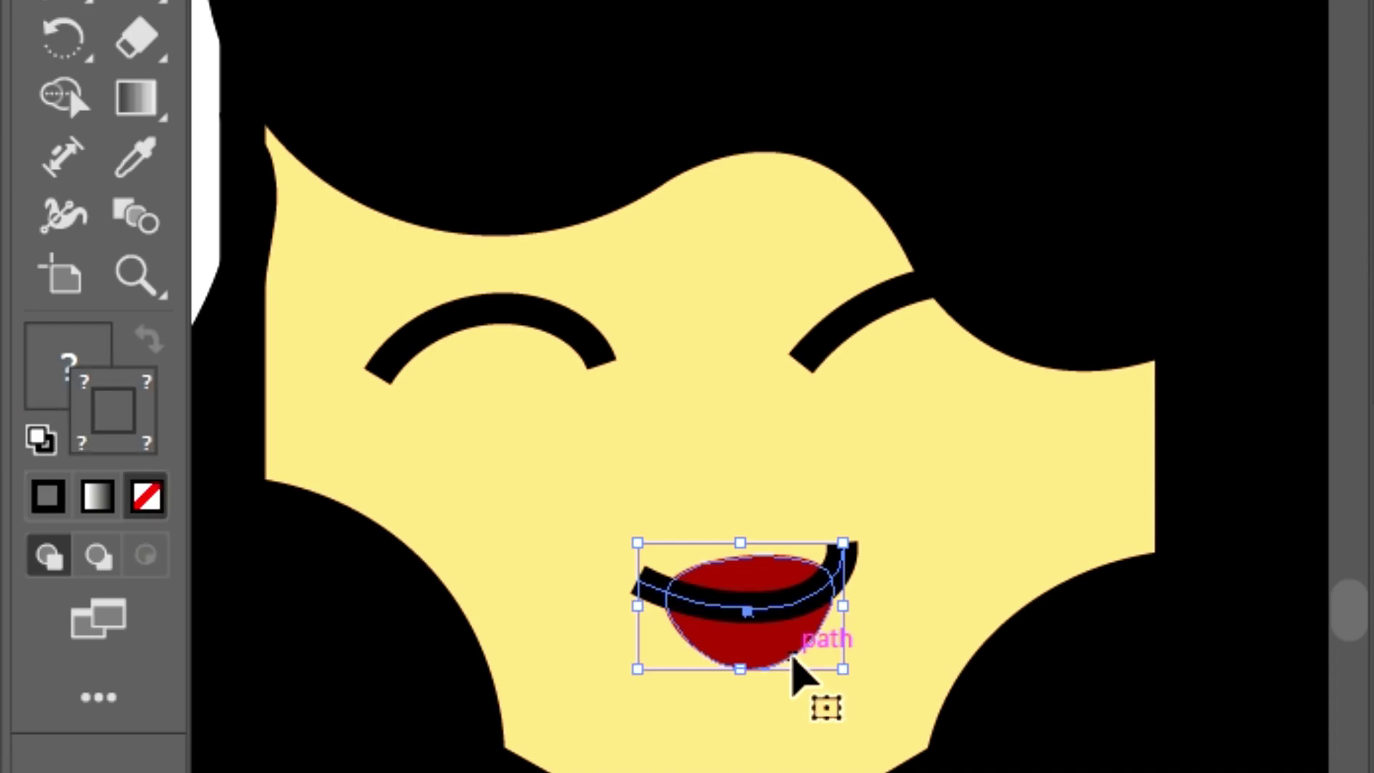
mouse_move(636, 668)
mouse_down()
mouse_move(594, 723)
mouse_move(602, 691)
mouse_move(588, 712)
mouse_up()
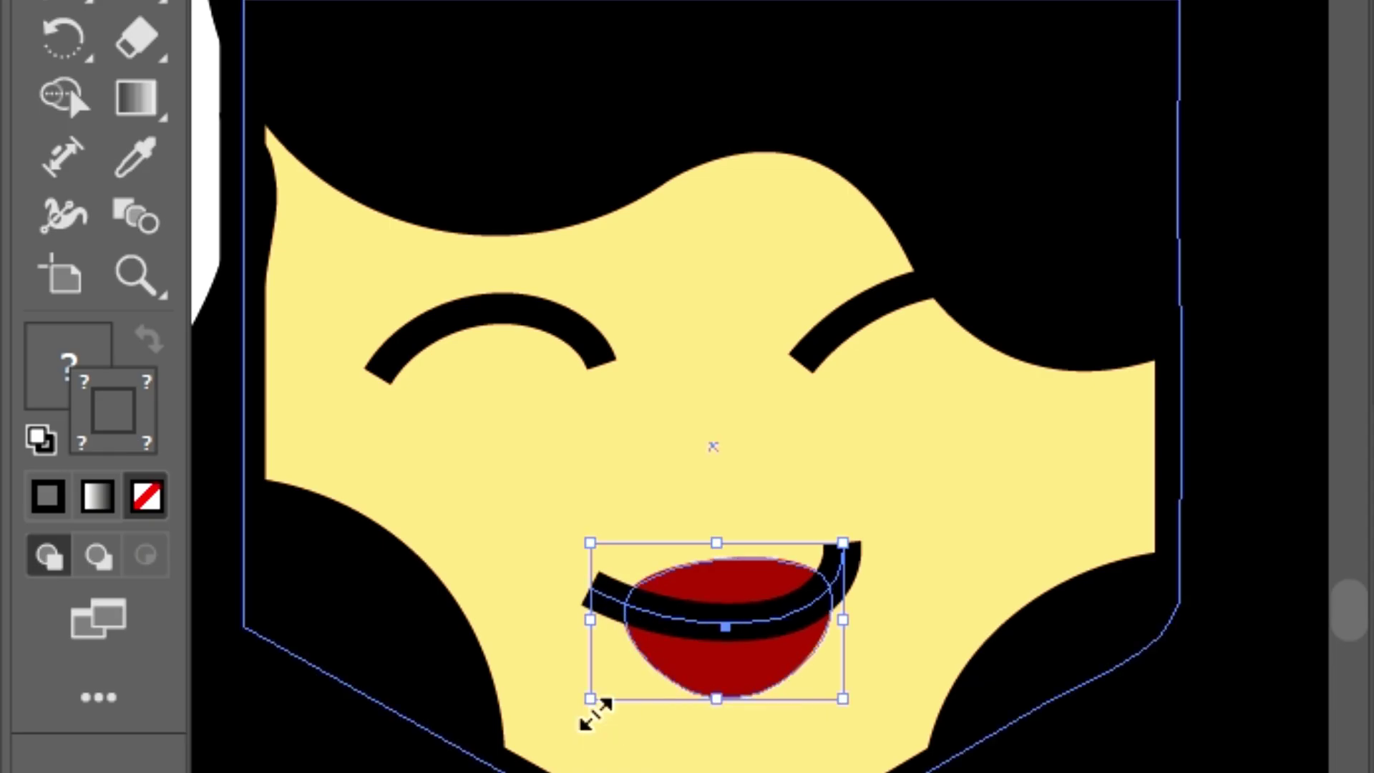
key(ctrl+shift+a)
key(ctrl+minus)
key(ctrl+minus)
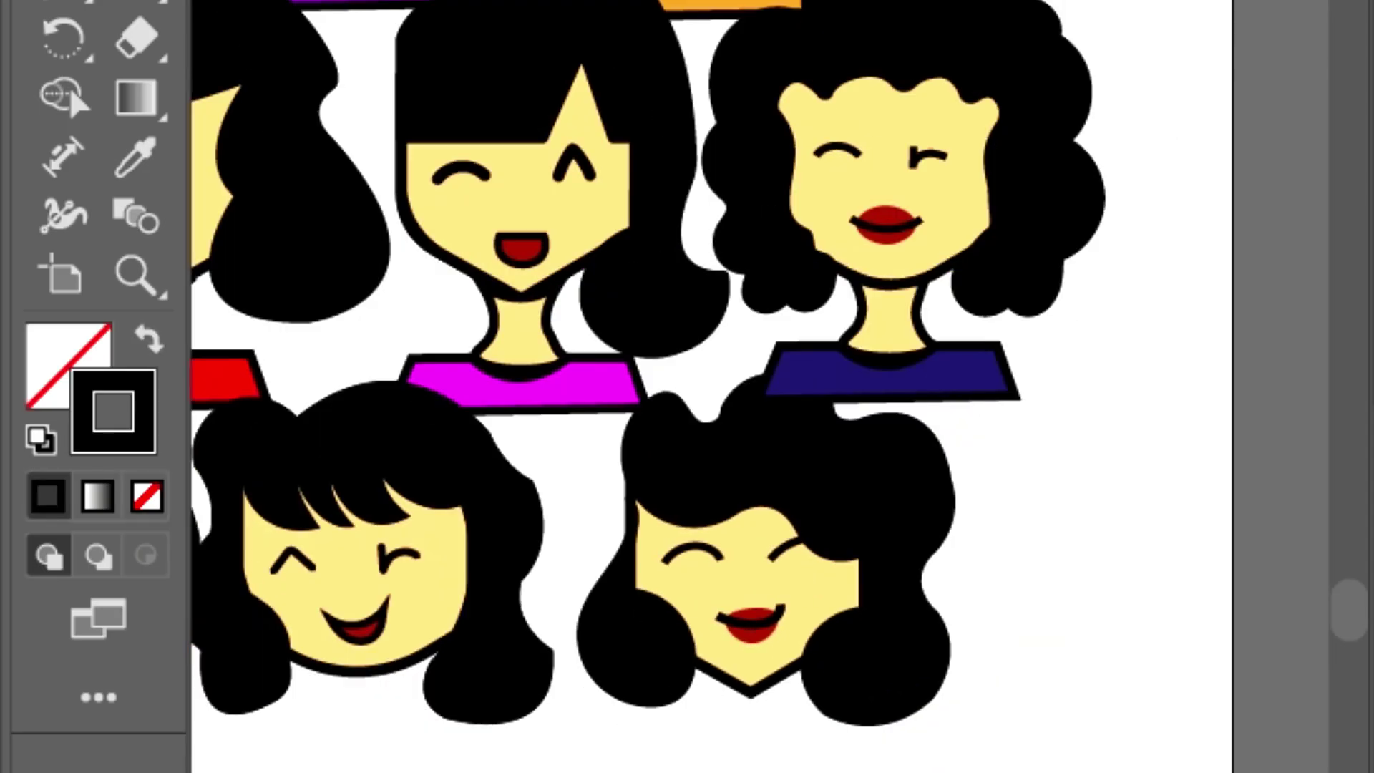
scroll(687, 387, left, 5)
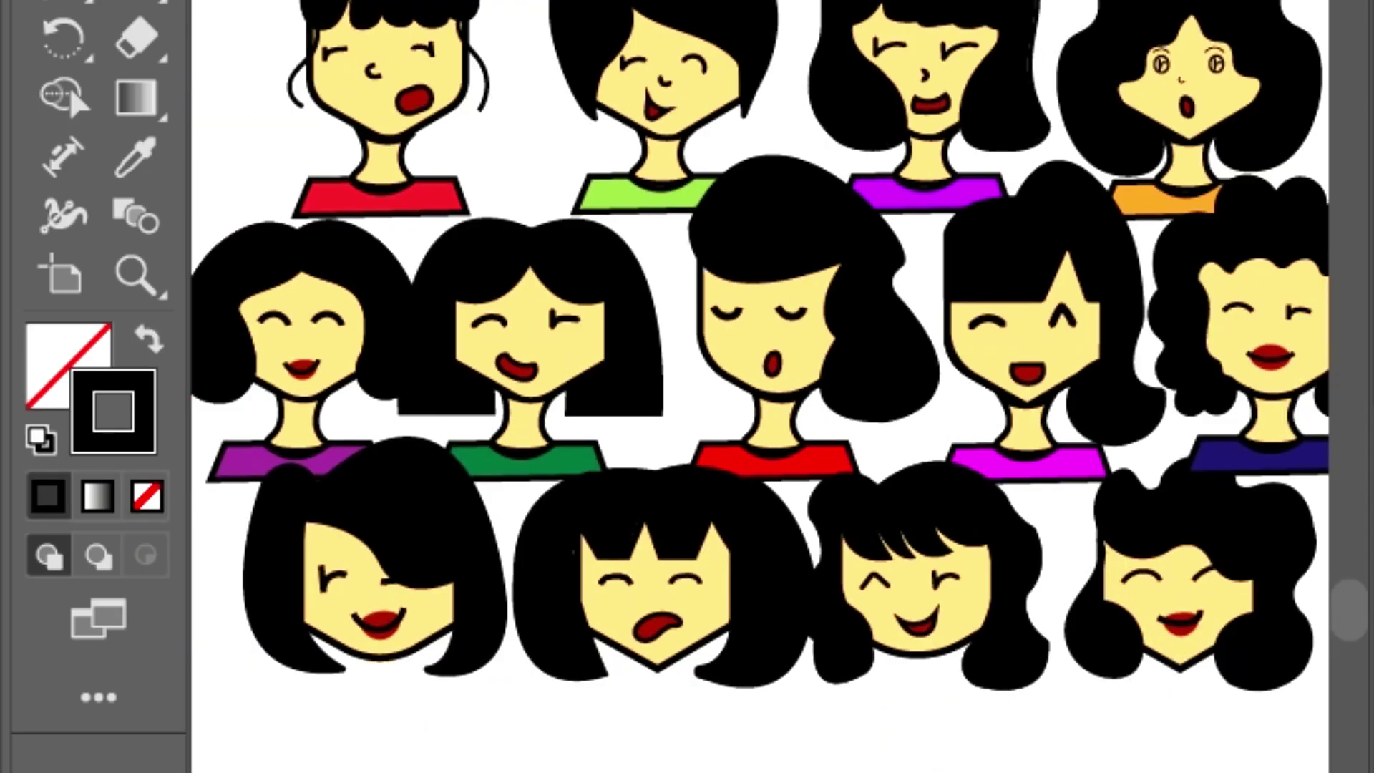